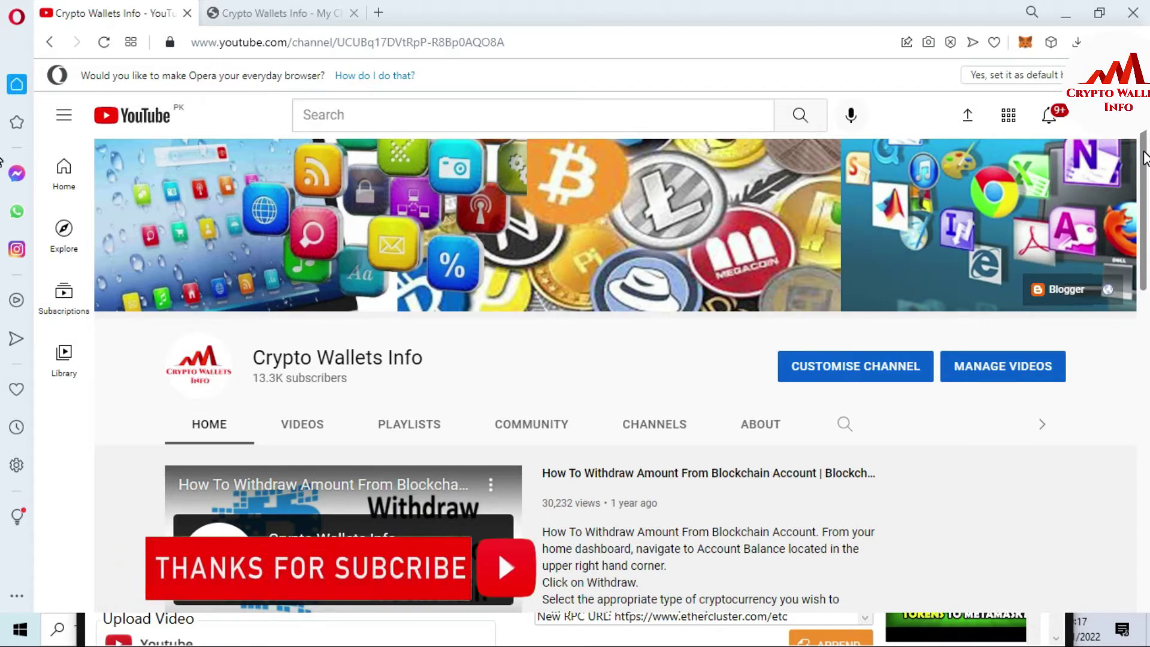
Step: From the Crypto Wallets Info tab, unlock MetaMask with the wallet password to show Account 1 at 0 ETH
left_click(292, 11)
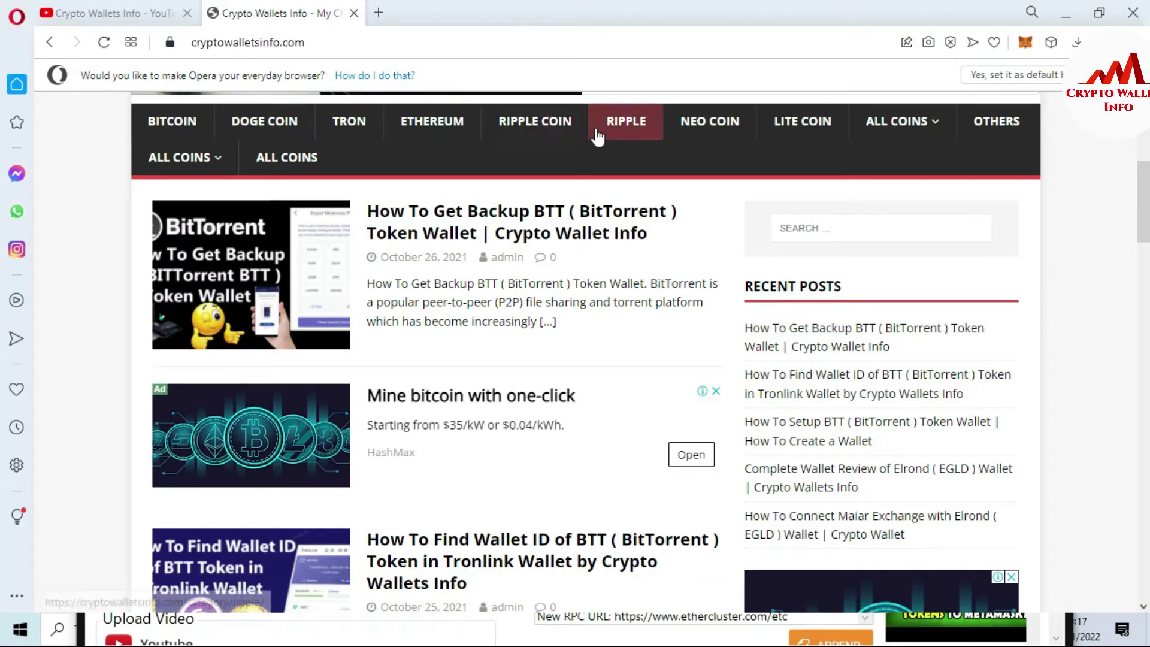
left_click(1026, 43)
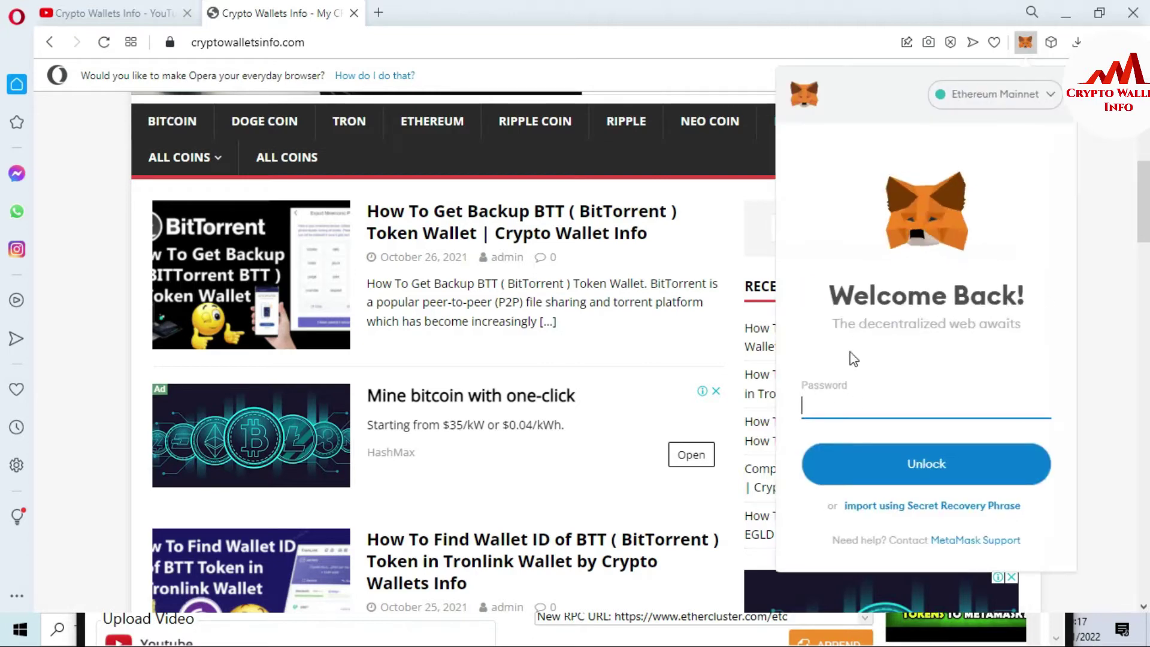
type("••")
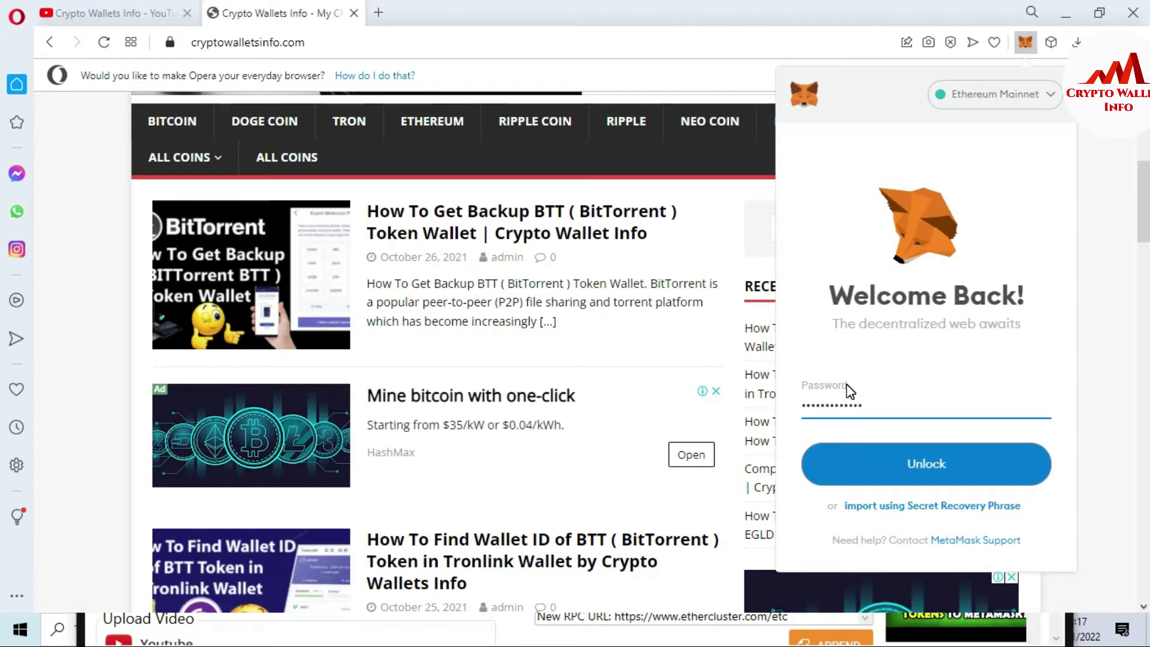
left_click(911, 465)
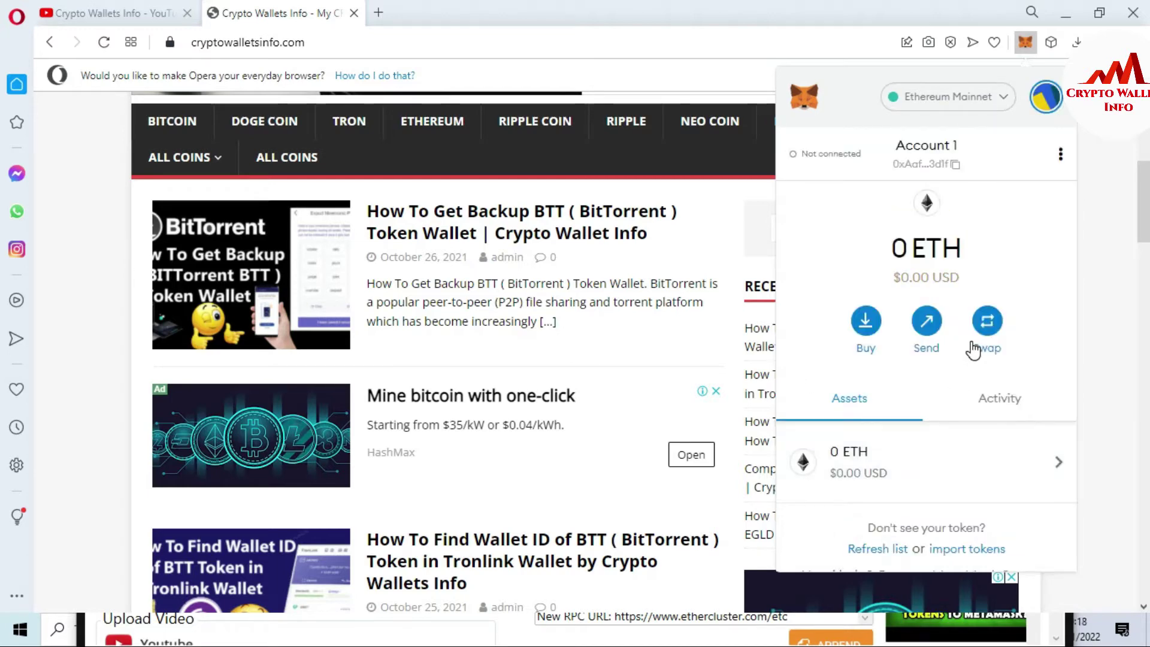
Step: Choose Add Network from the Ethereum Mainnet network list to open the blank form in Settings
left_click(1003, 110)
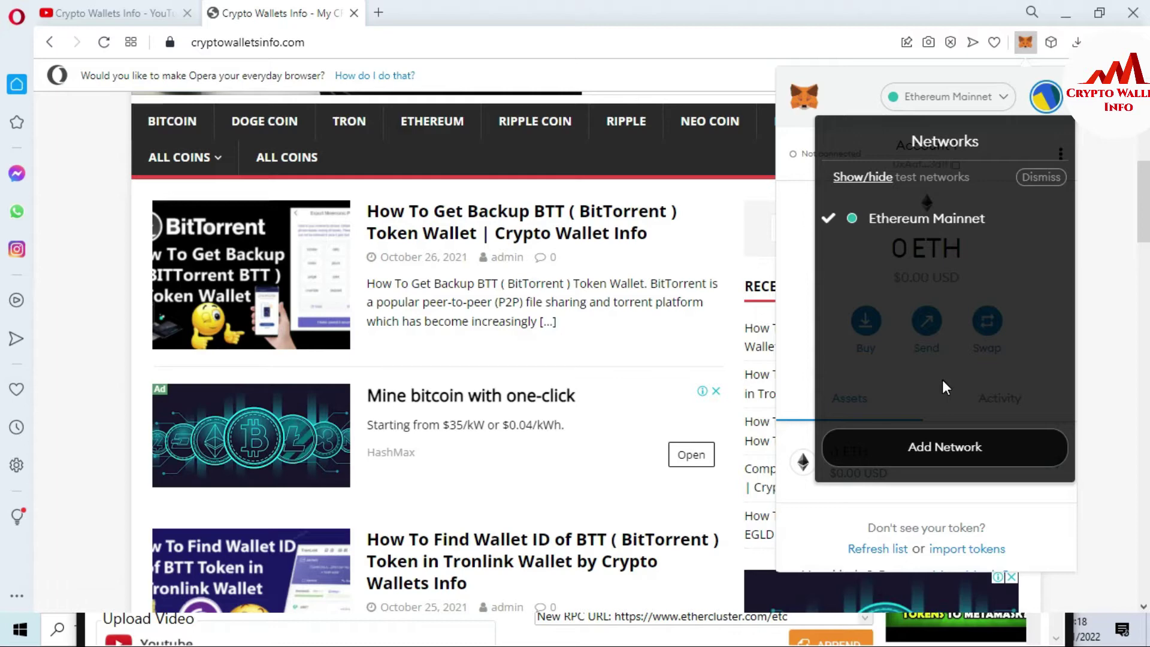
left_click(957, 446)
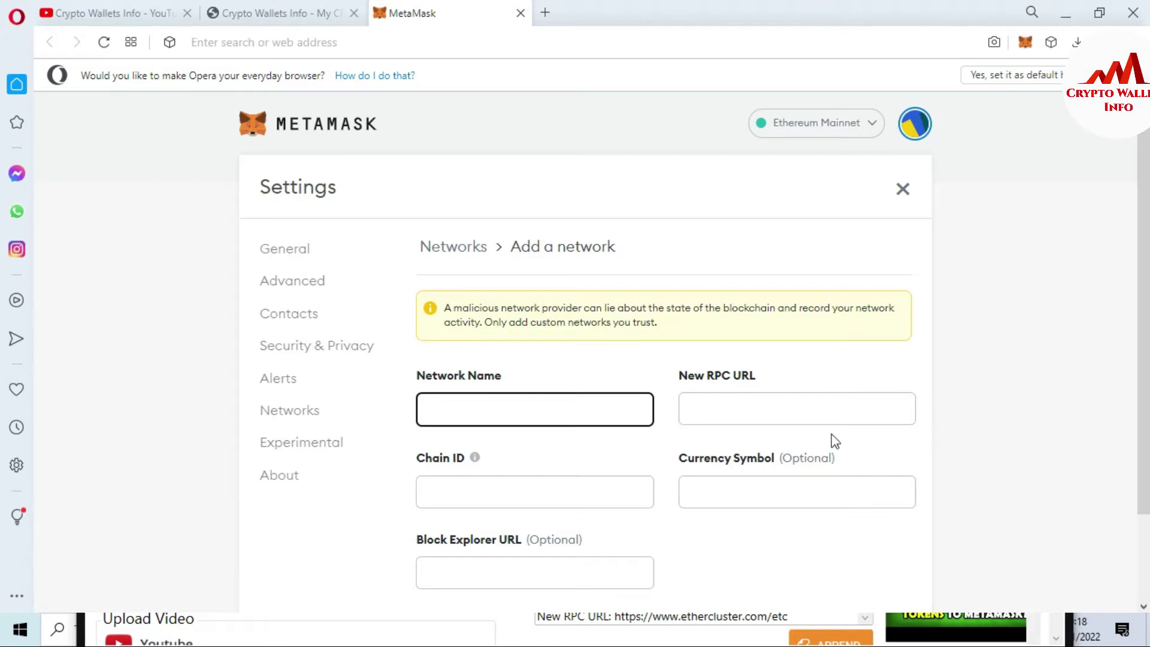
scroll(1147, 367, "down", 2)
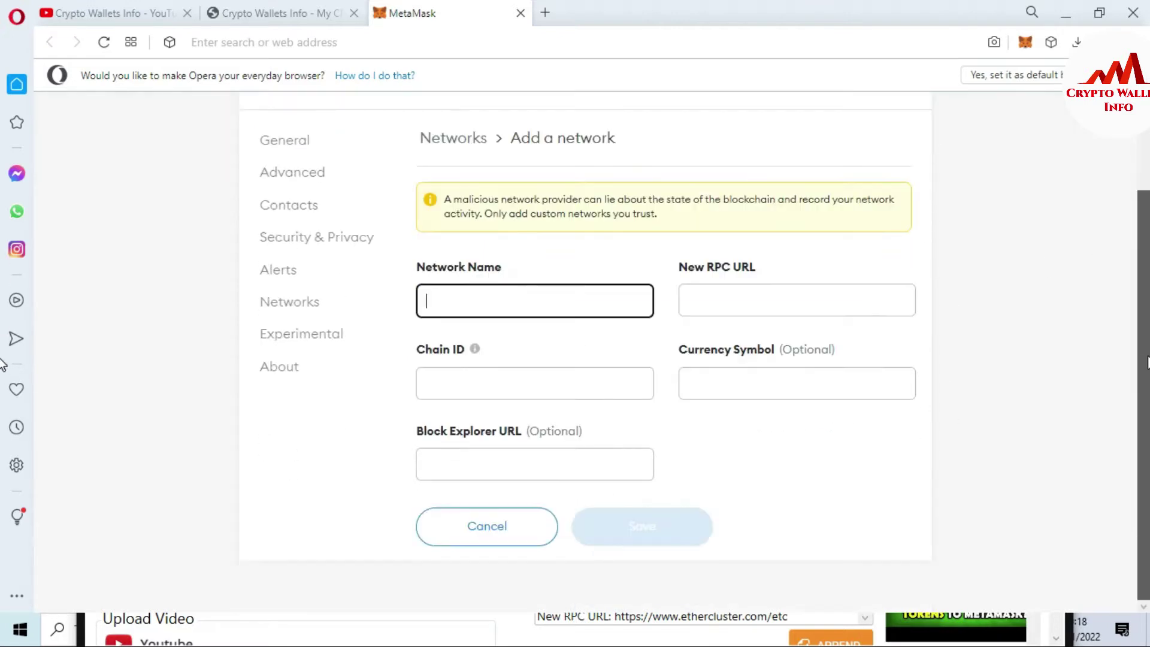
scroll(575, 347, "up", 1)
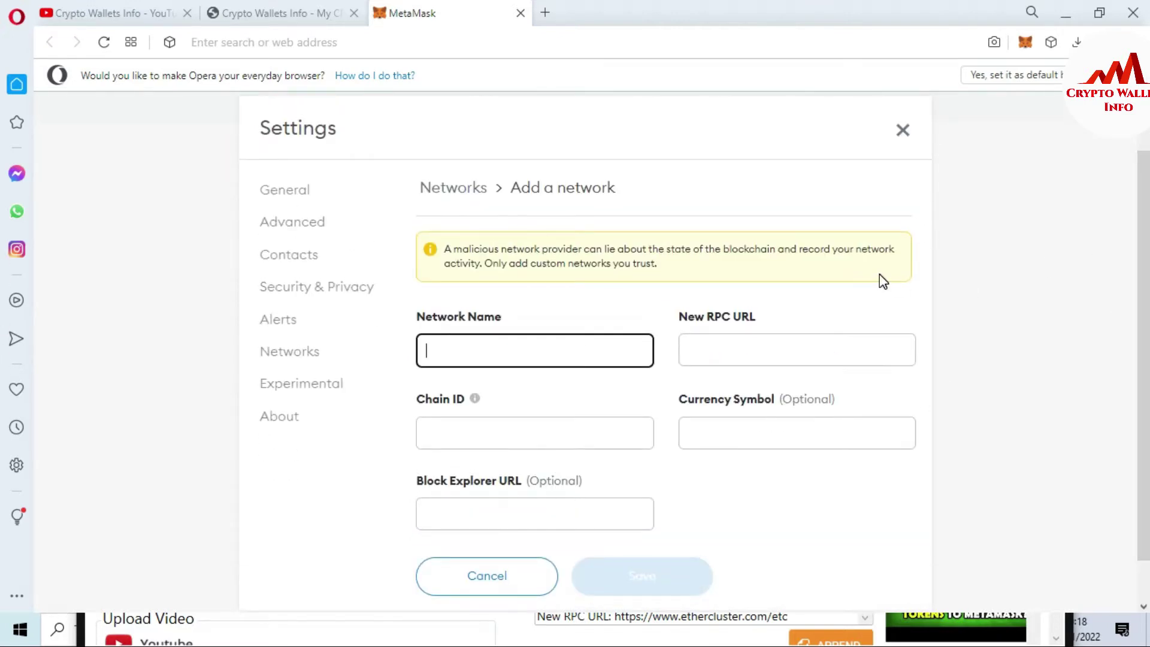
left_click(473, 347)
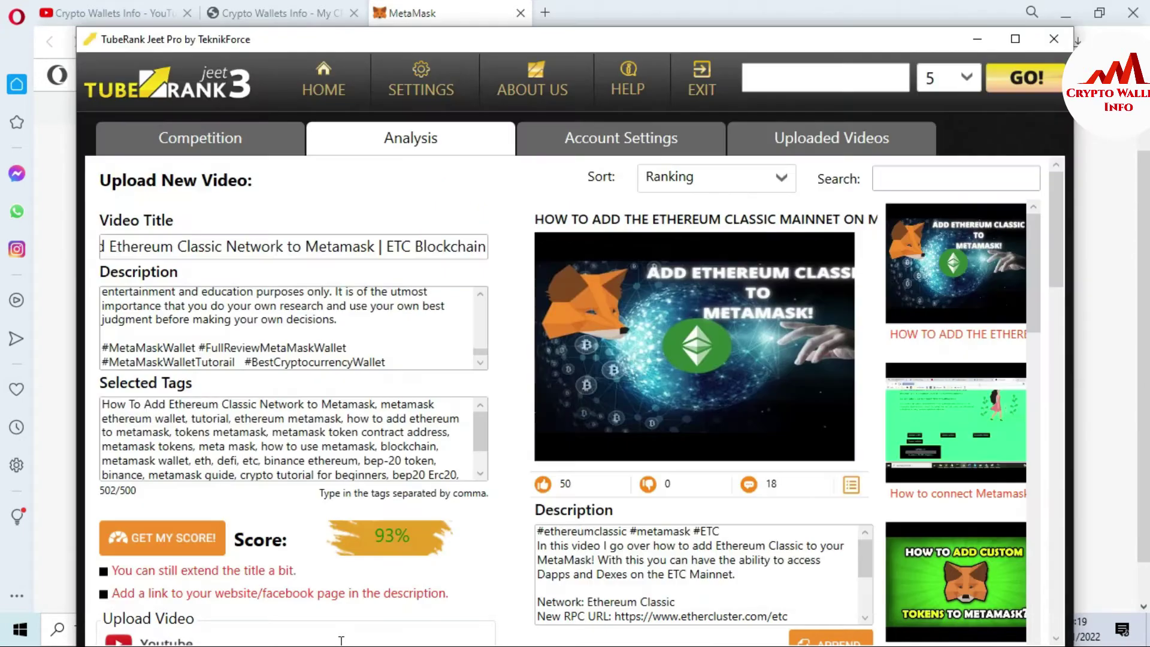
left_click(341, 639)
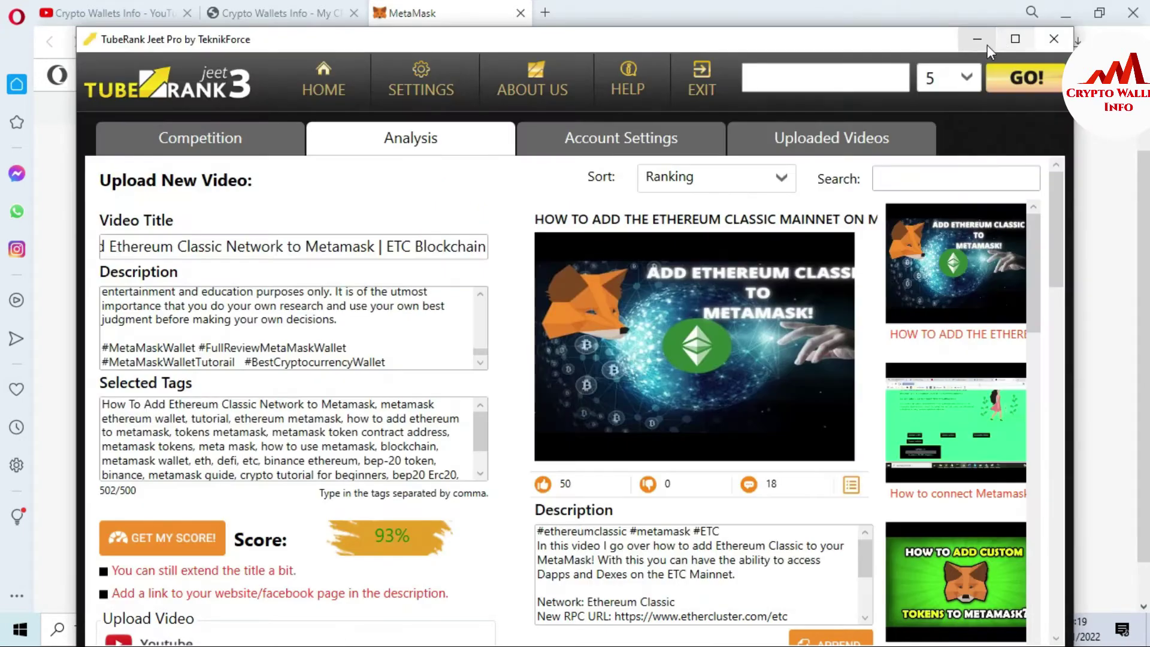
left_click(977, 39)
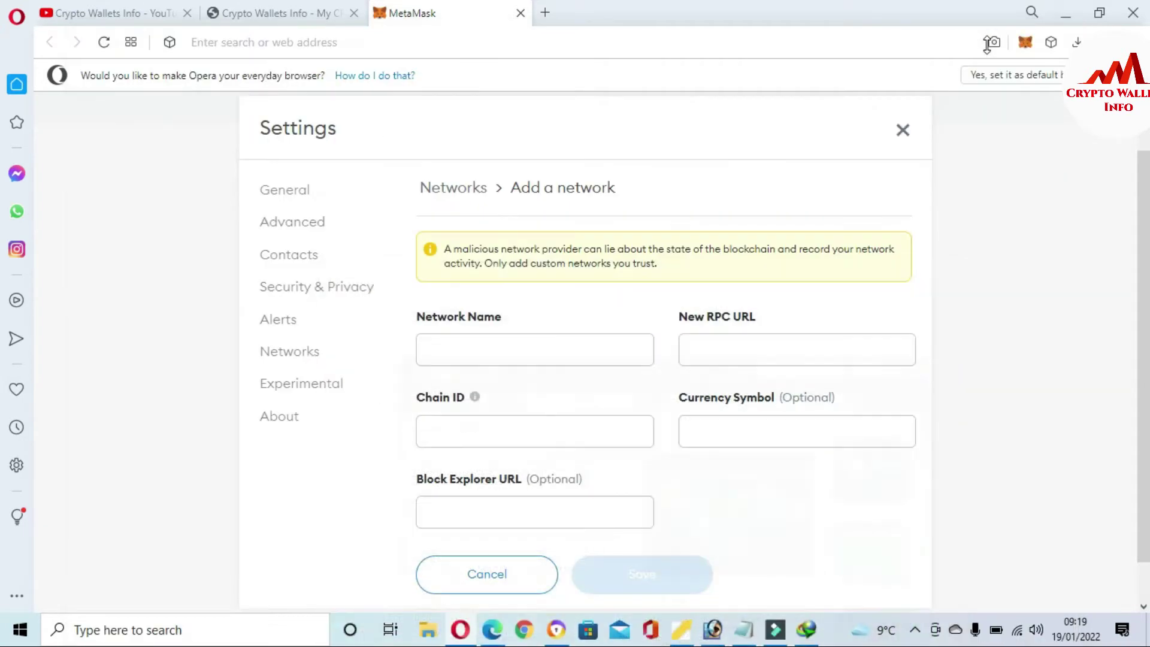
left_click(745, 636)
Step: Move the Notepad note of Ethereum Classic details down to check it, then minimize it
left_click_drag(956, 180, 702, 329)
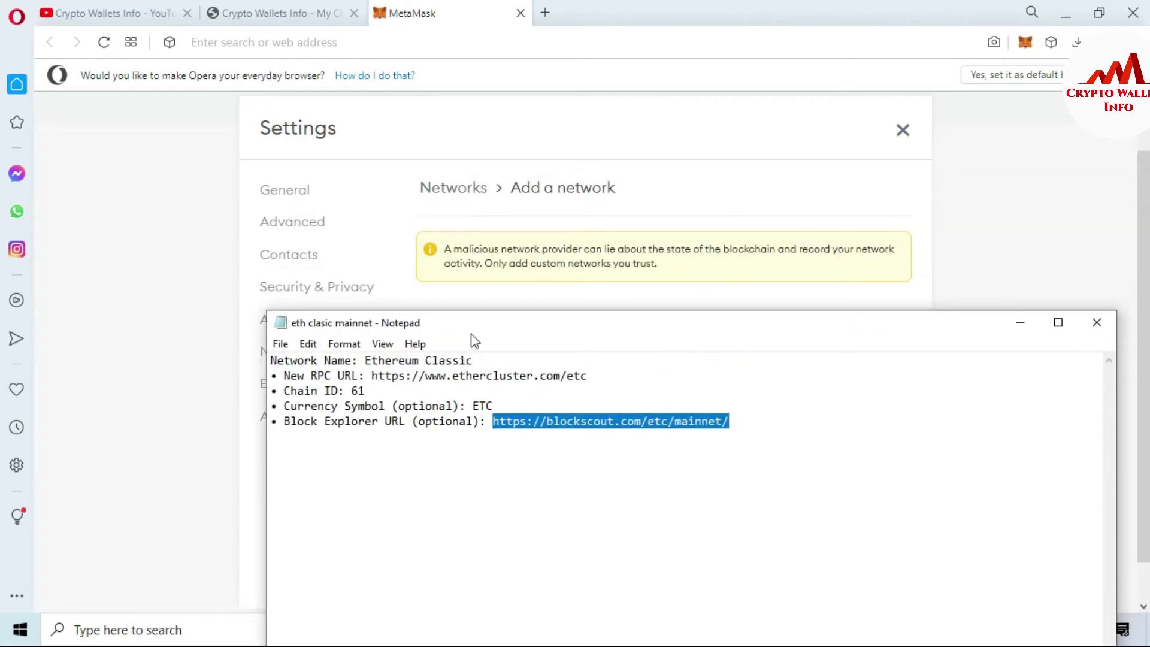
left_click_drag(519, 327, 463, 462)
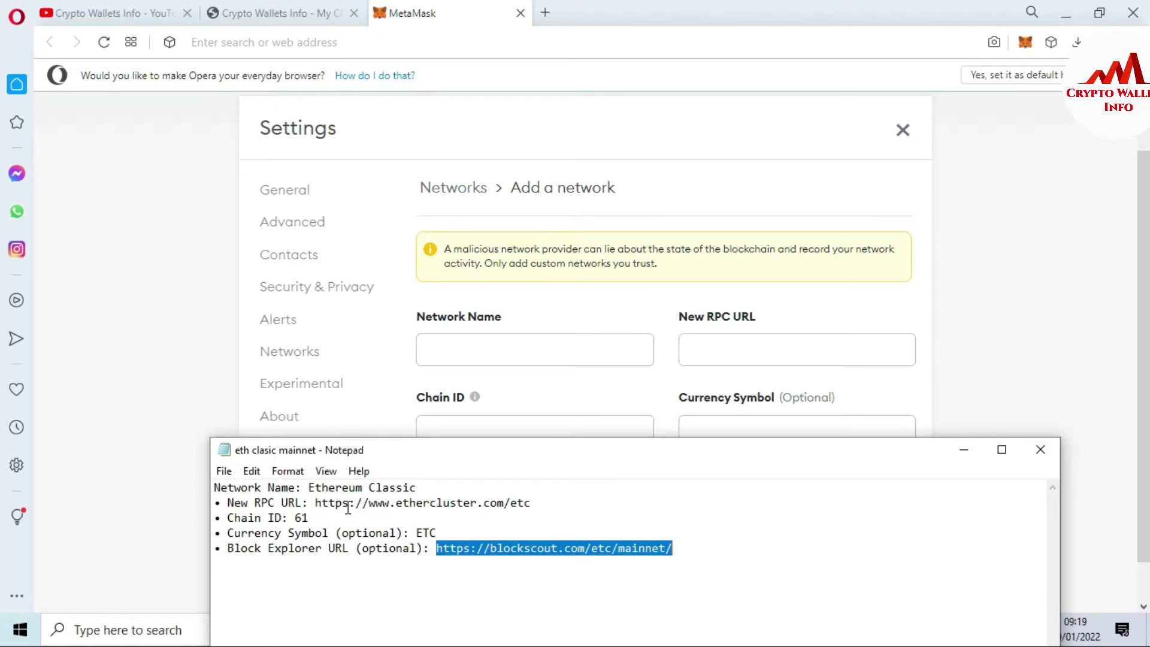
left_click(964, 450)
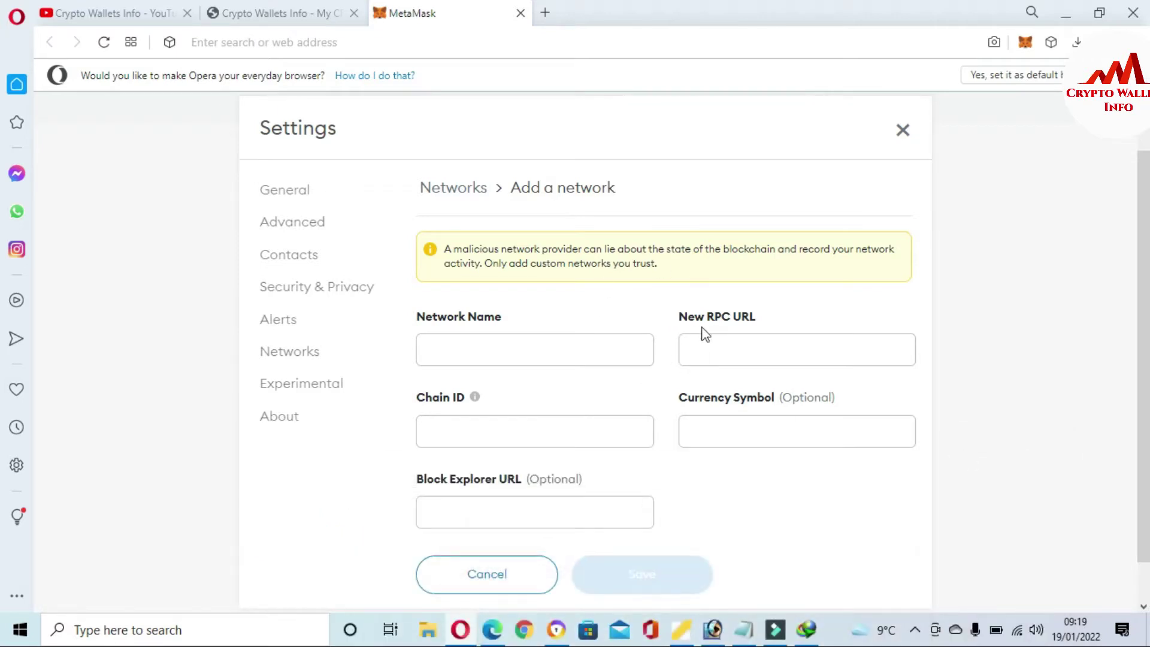
Step: Open CoinMarketCap in a new tab by searching 'coin'
left_click(538, 11)
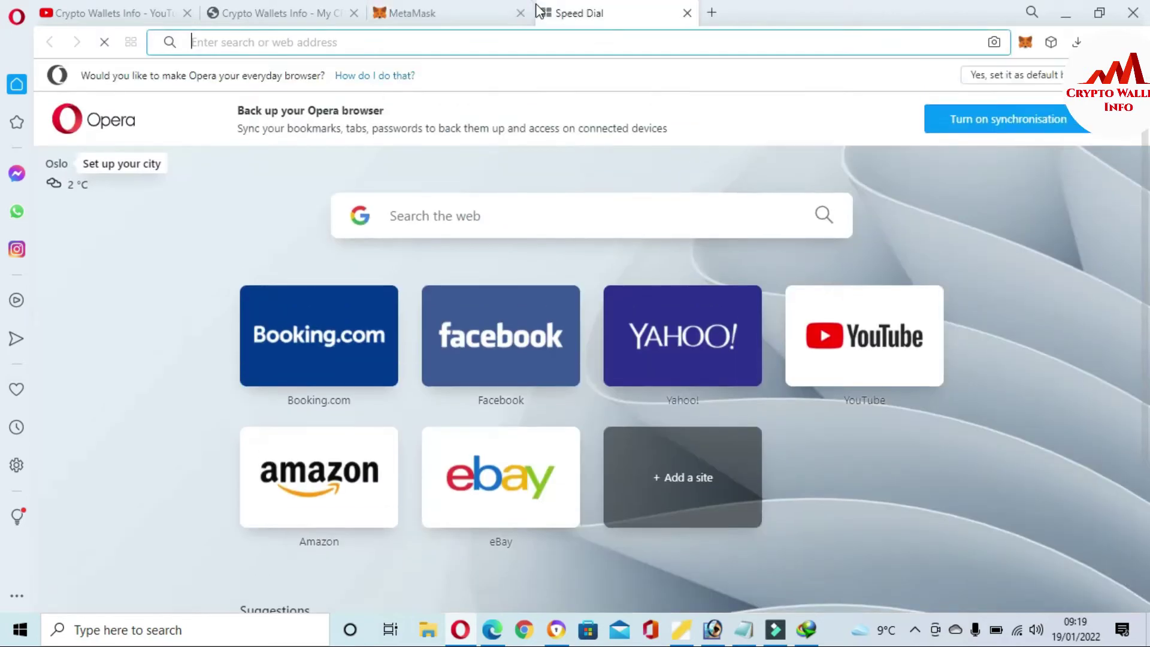
type("coinmarketcap")
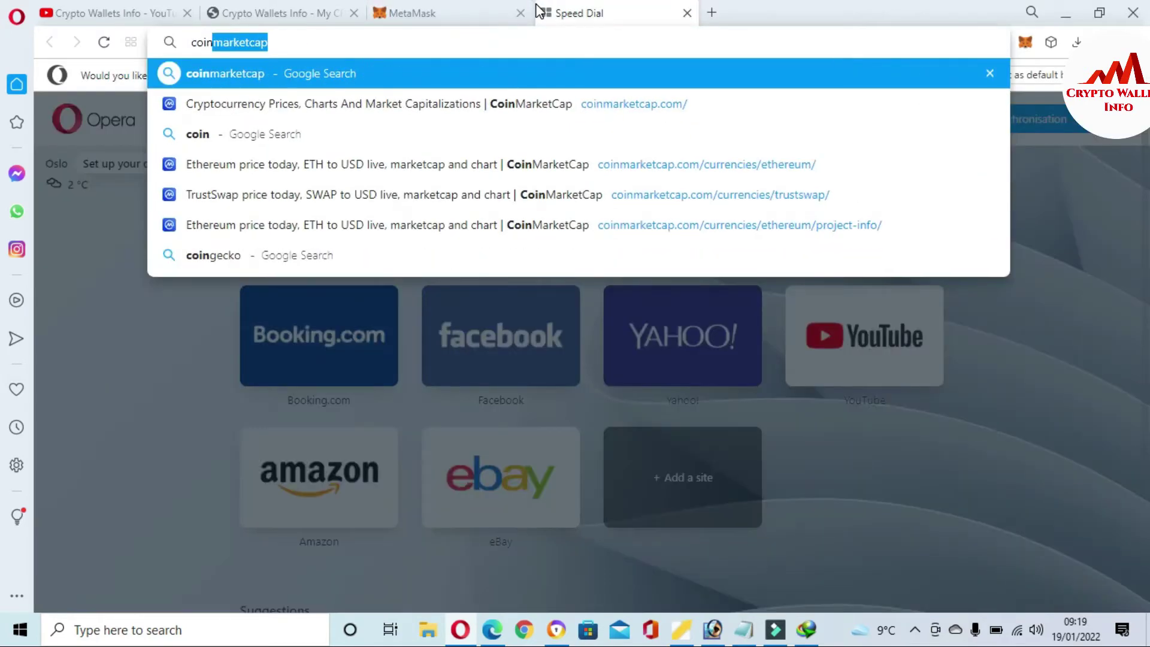
left_click(377, 112)
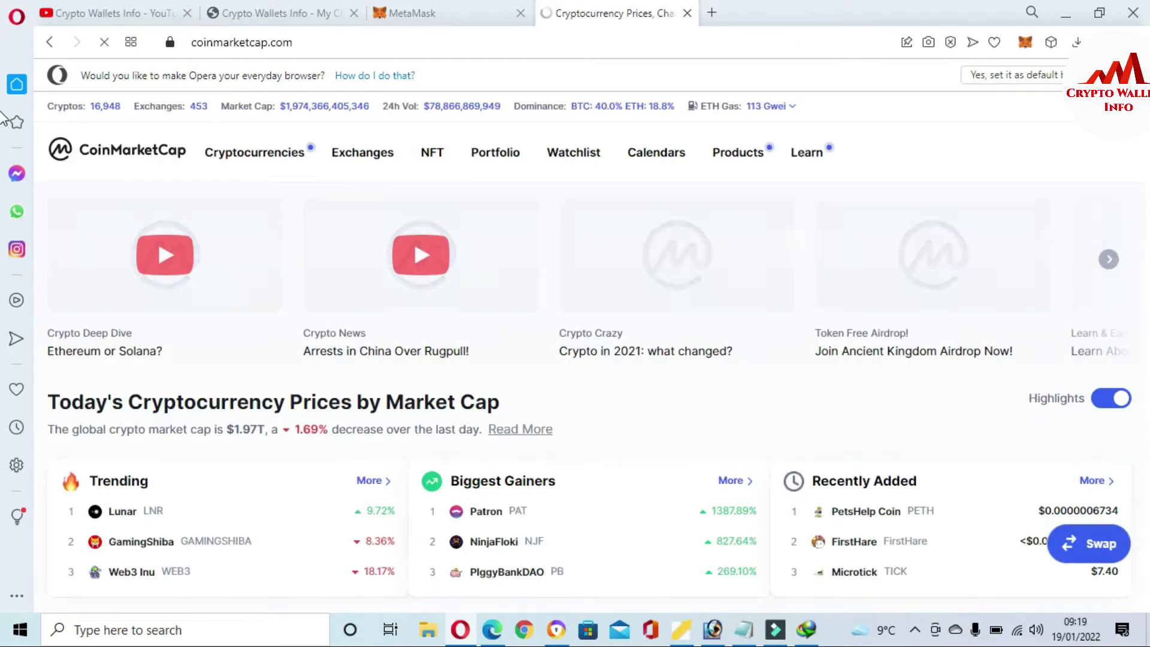
scroll(3, 117, "down", 12)
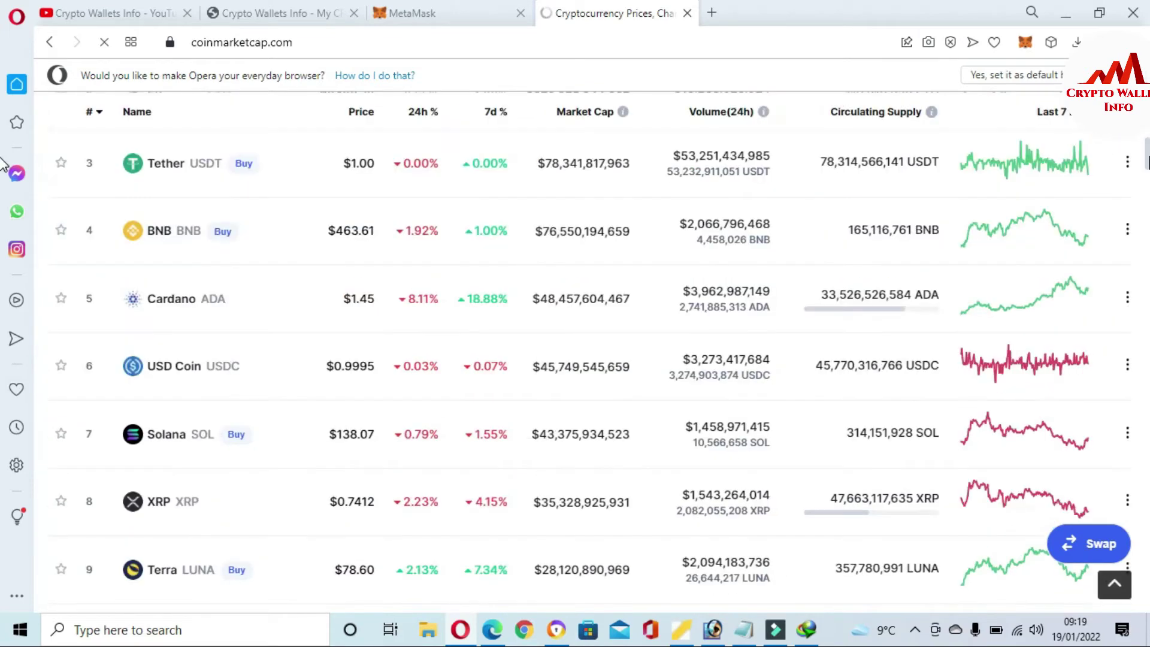
scroll(3, 152, "up", 2)
scroll(3, 153, "up", 2)
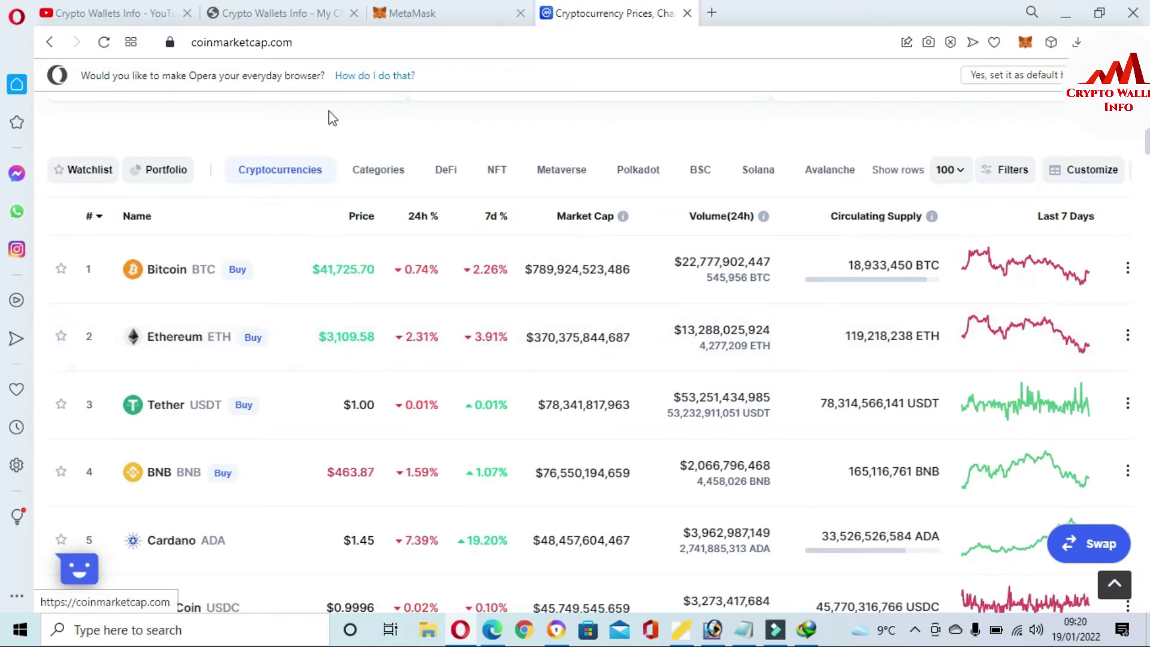
left_click(426, 14)
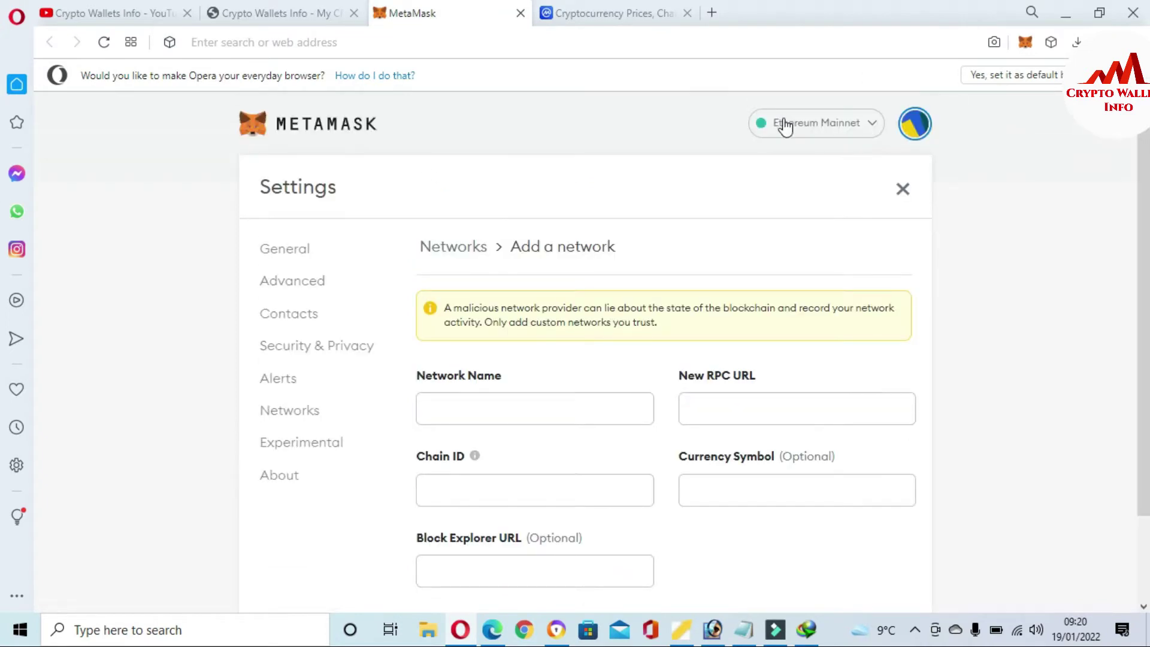
left_click(662, 7)
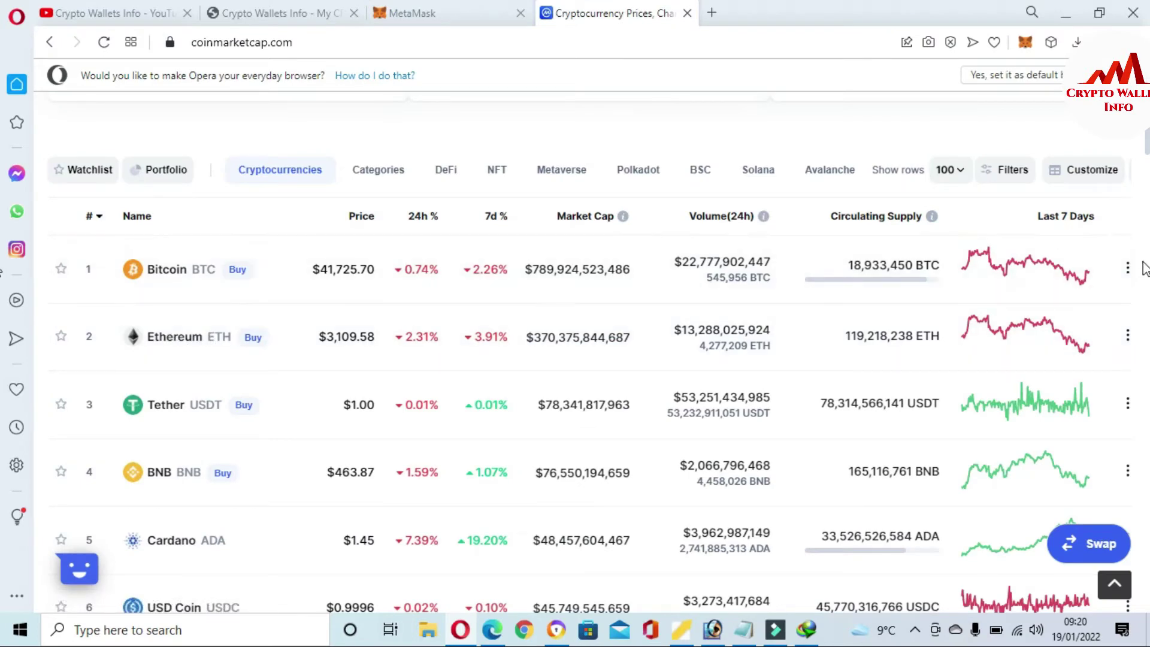
Step: Scroll the rankings to Ethereum Classic (ETC) at #35 and highlight its name and market cap
scroll(2, 155, "down", 3)
scroll(2, 154, "down", 1)
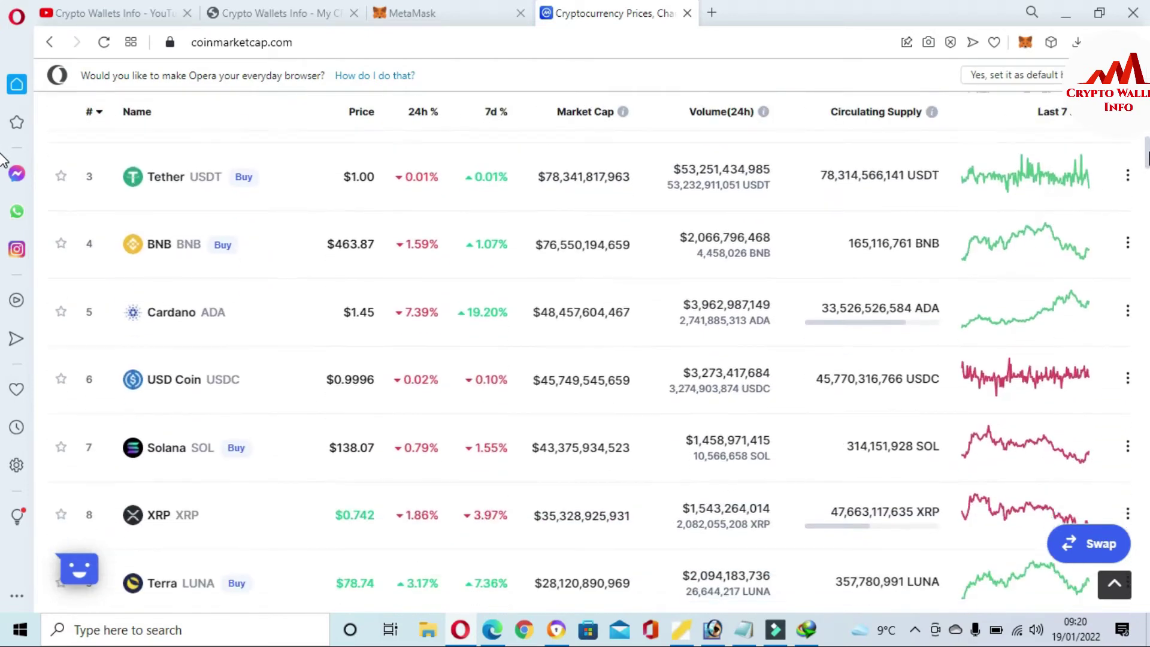
scroll(2, 159, "down", 5)
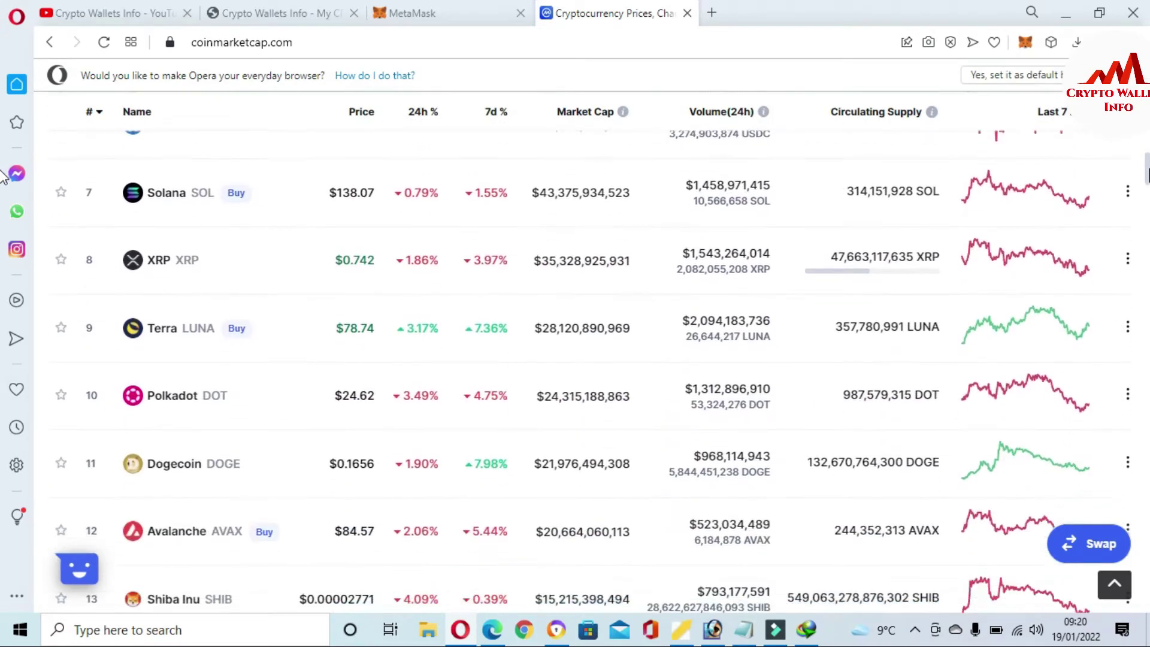
scroll(2, 182, "down", 2)
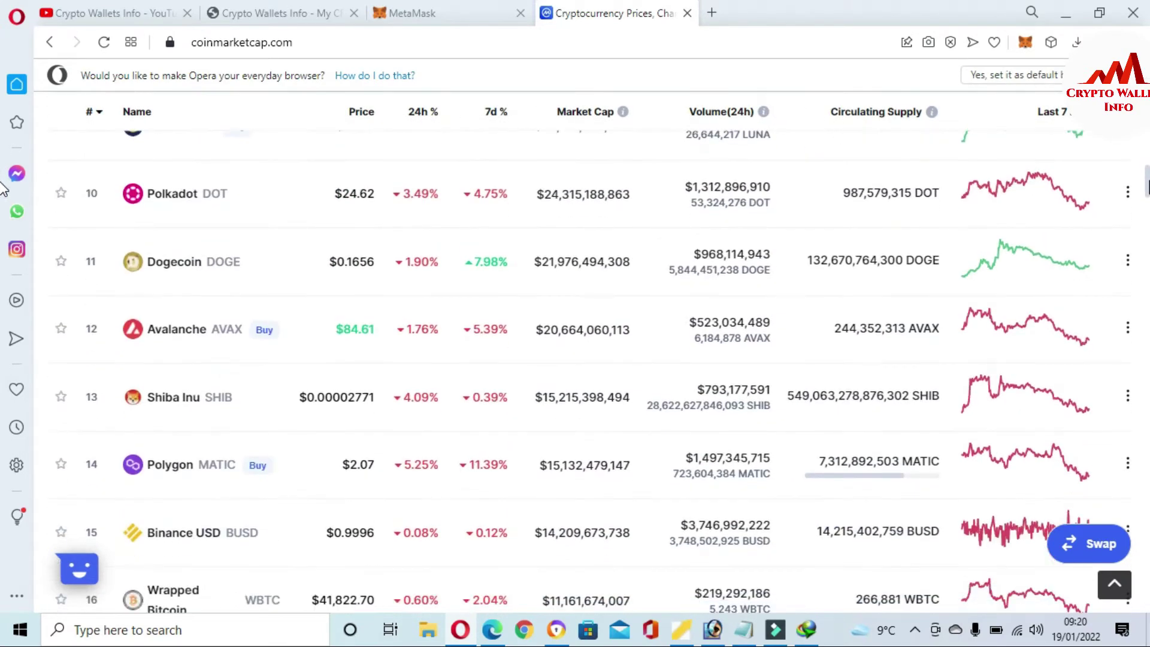
scroll(2, 193, "down", 9)
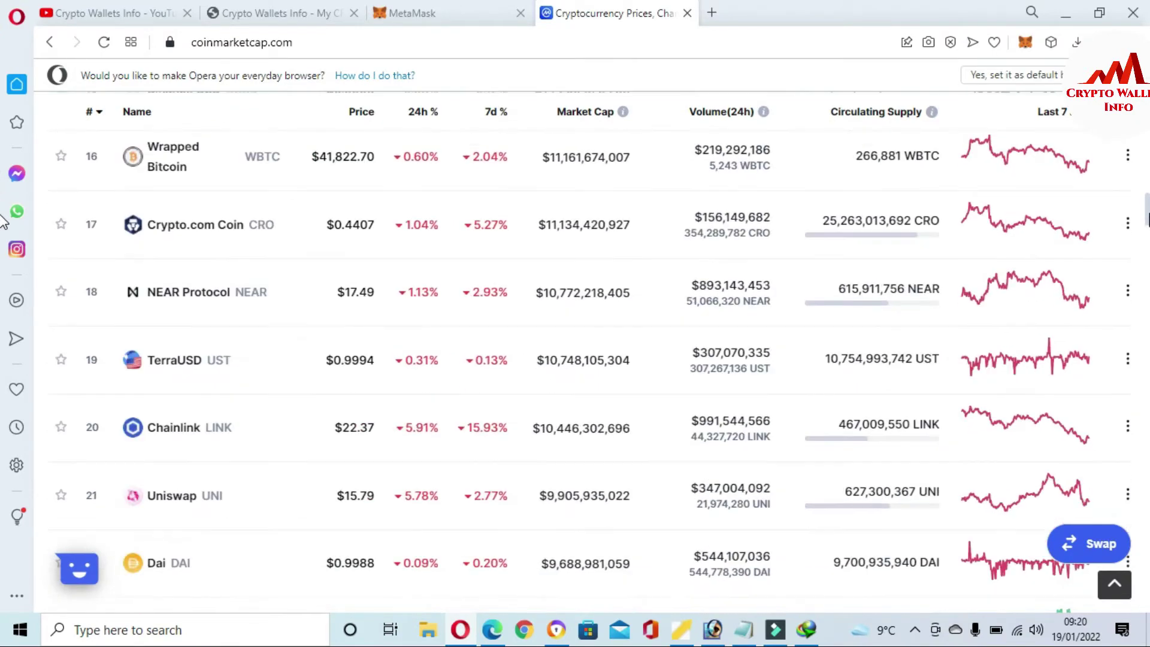
scroll(1, 225, "down", 4)
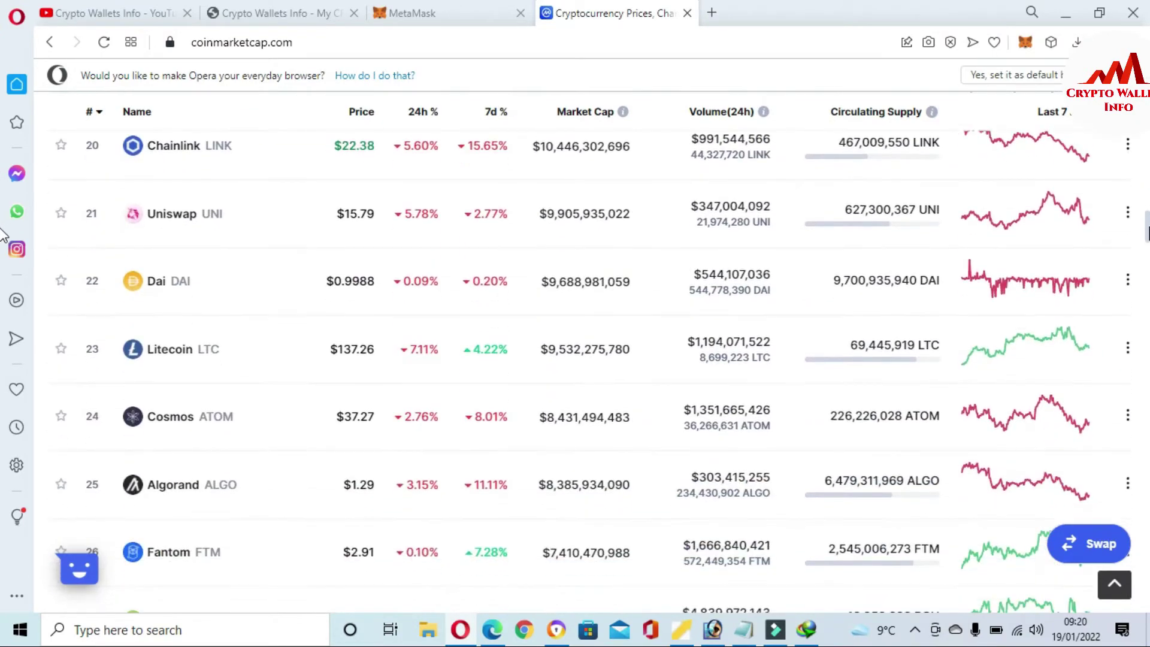
scroll(2, 246, "down", 7)
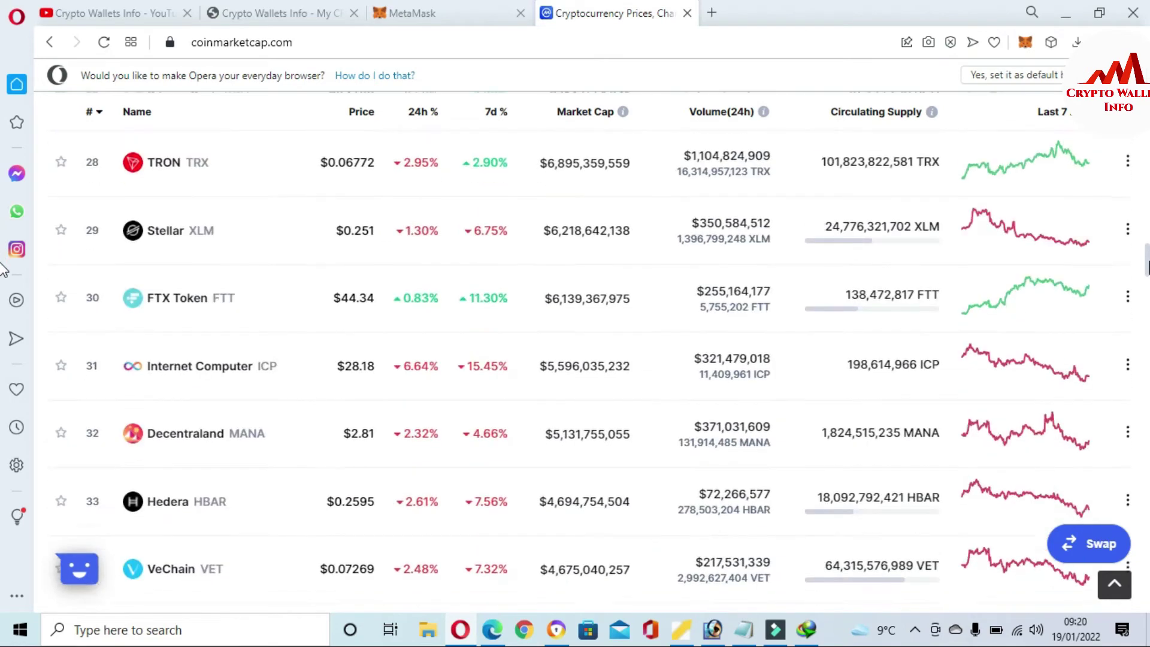
scroll(2, 273, "down", 4)
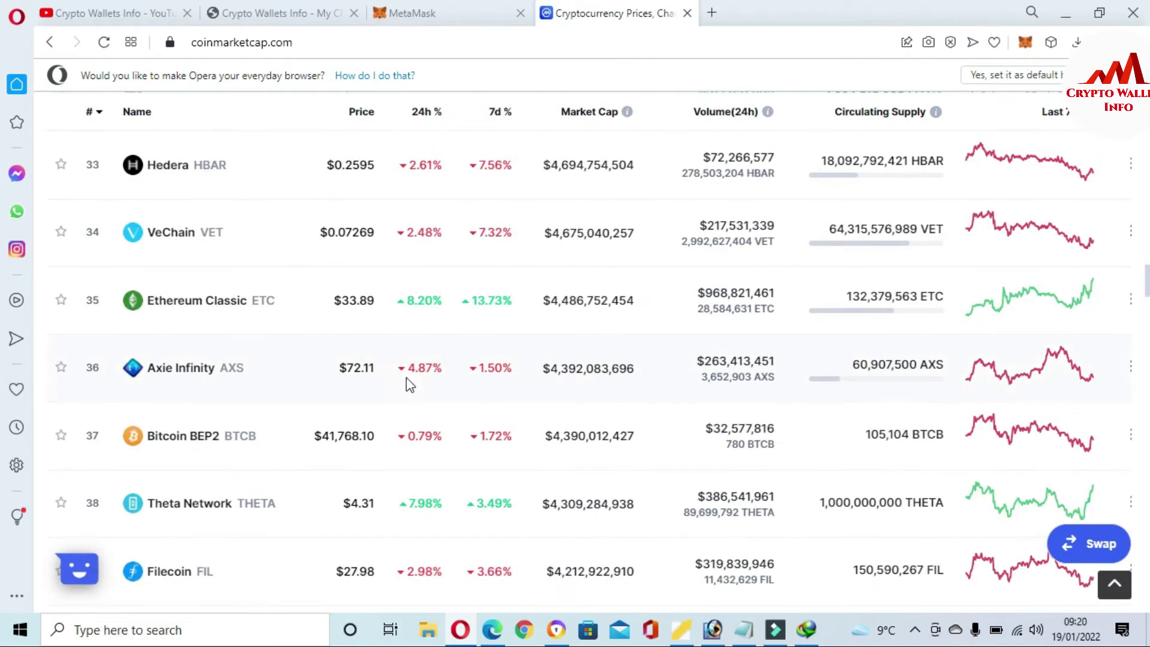
left_click_drag(276, 301, 145, 295)
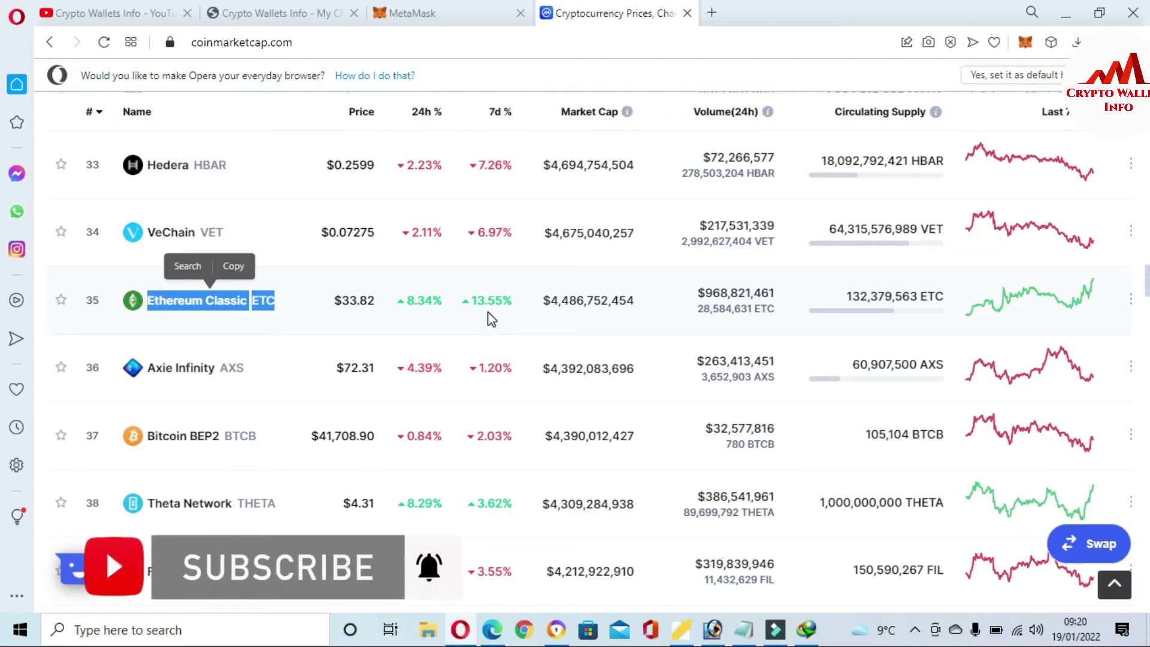
left_click_drag(541, 300, 935, 298)
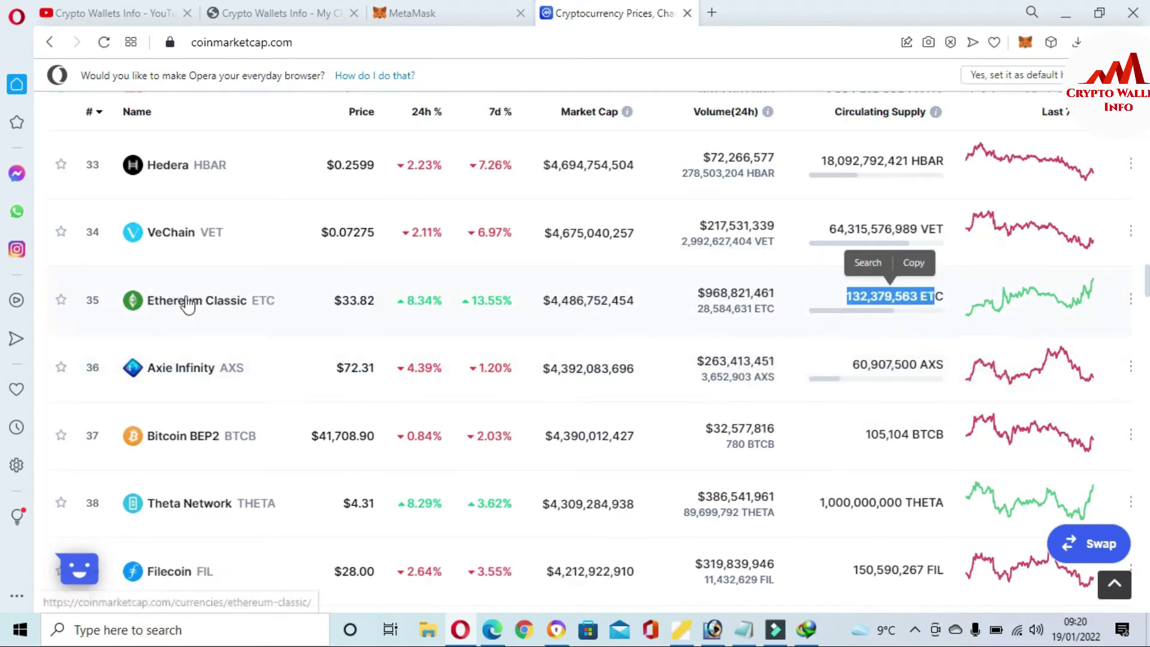
Step: Open the Ethereum Classic coin page and set its price chart range to ALL
left_click(215, 304)
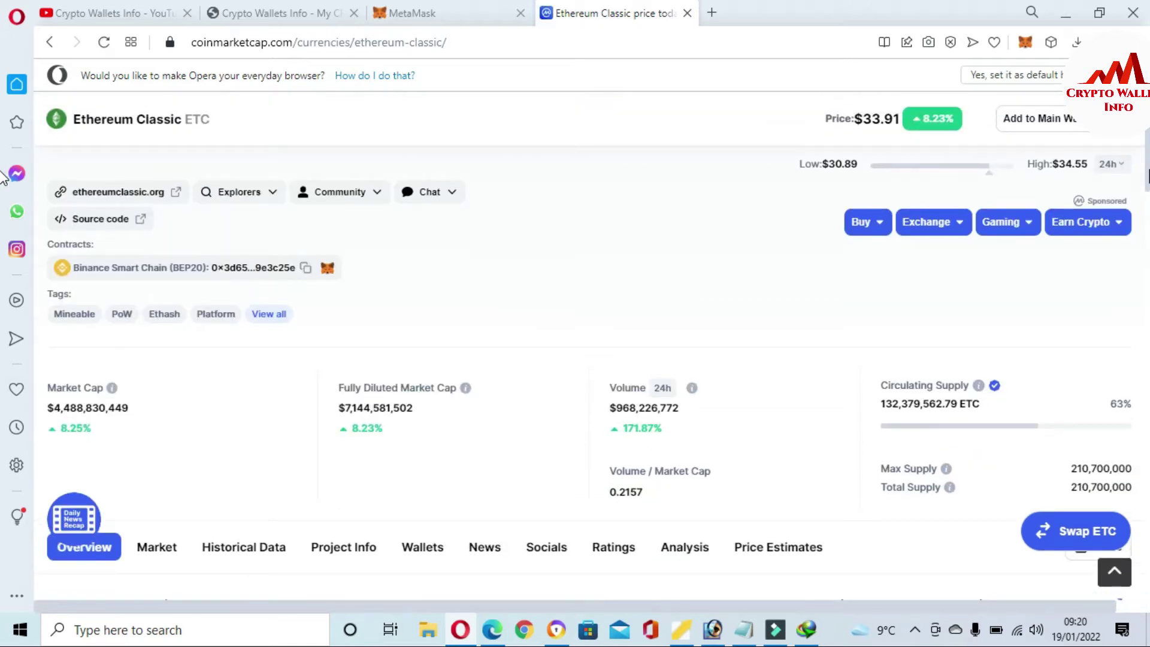
scroll(3, 197, "down", 5)
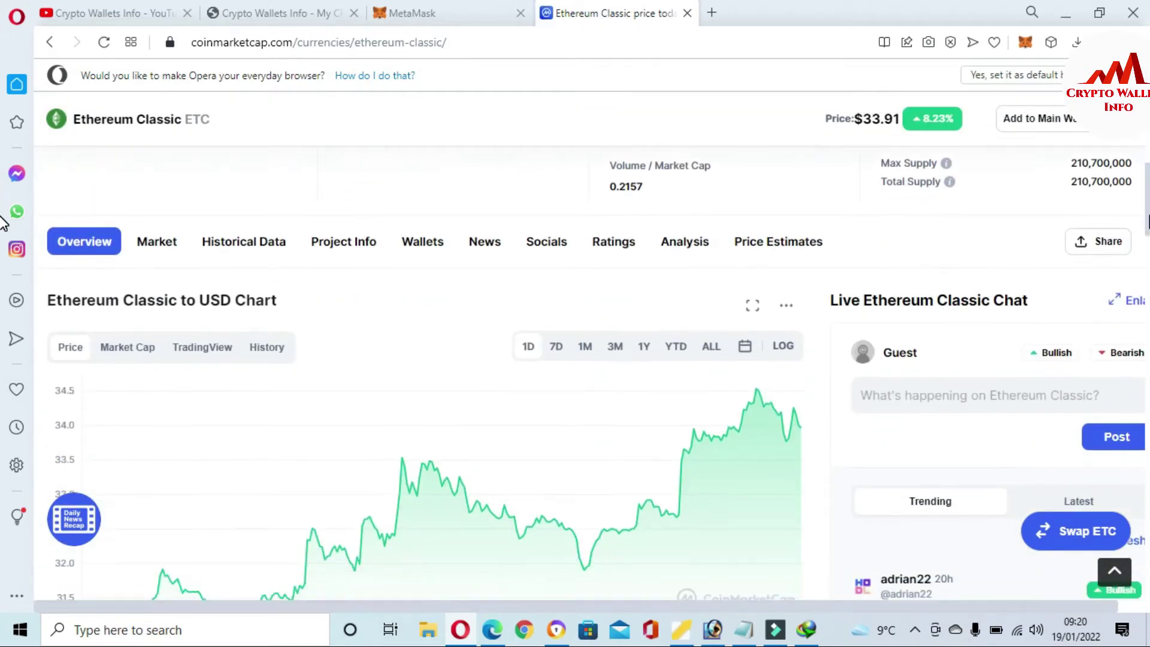
scroll(3, 223, "down", 2)
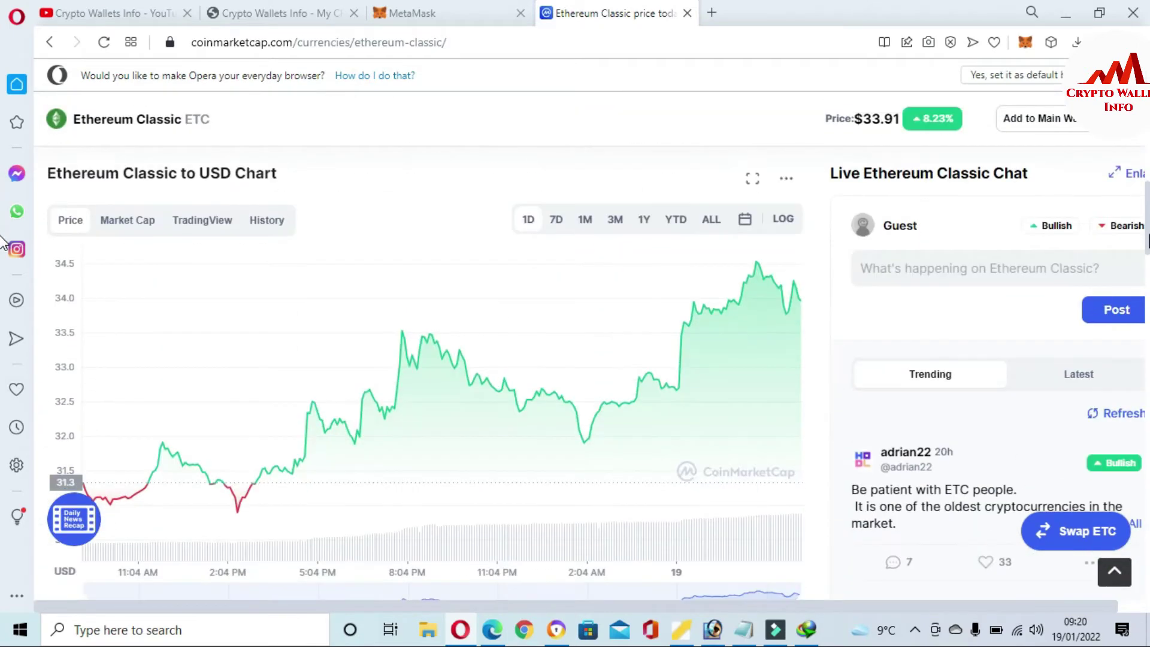
left_click(711, 220)
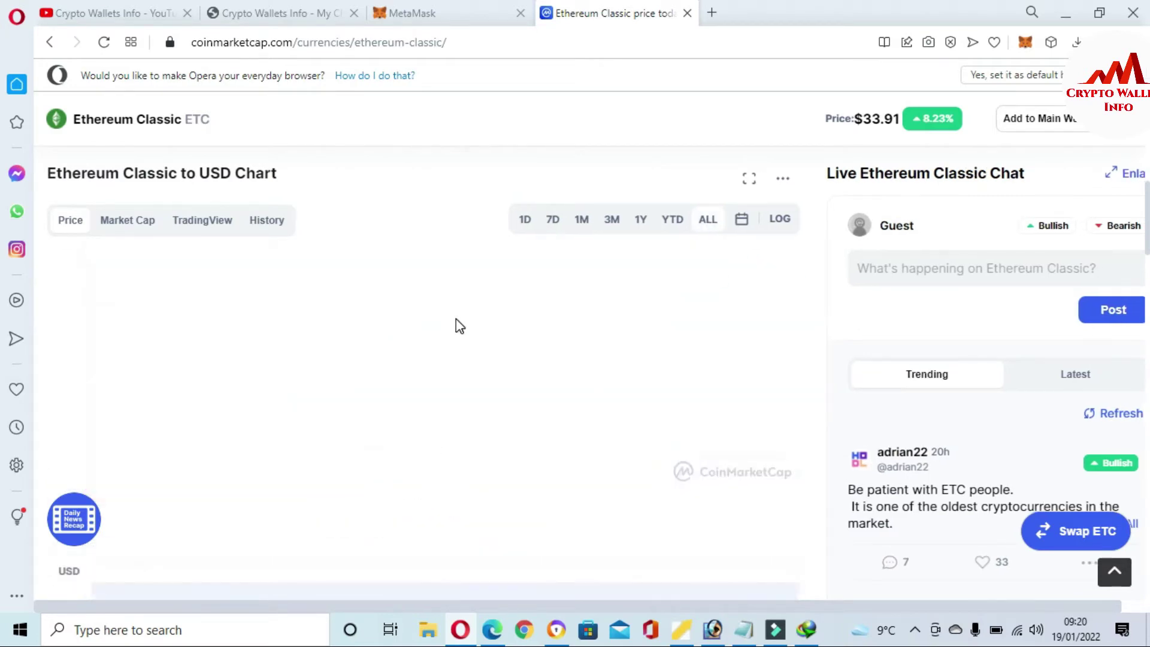
scroll(3, 246, "down", 1)
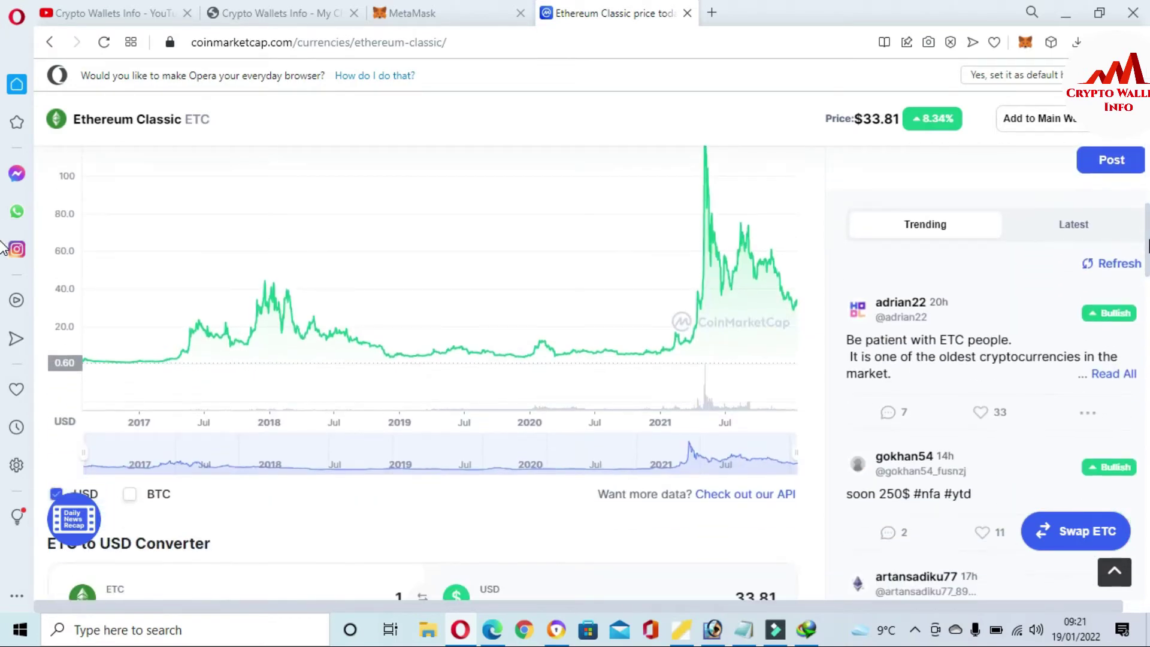
scroll(3, 245, "up", 2)
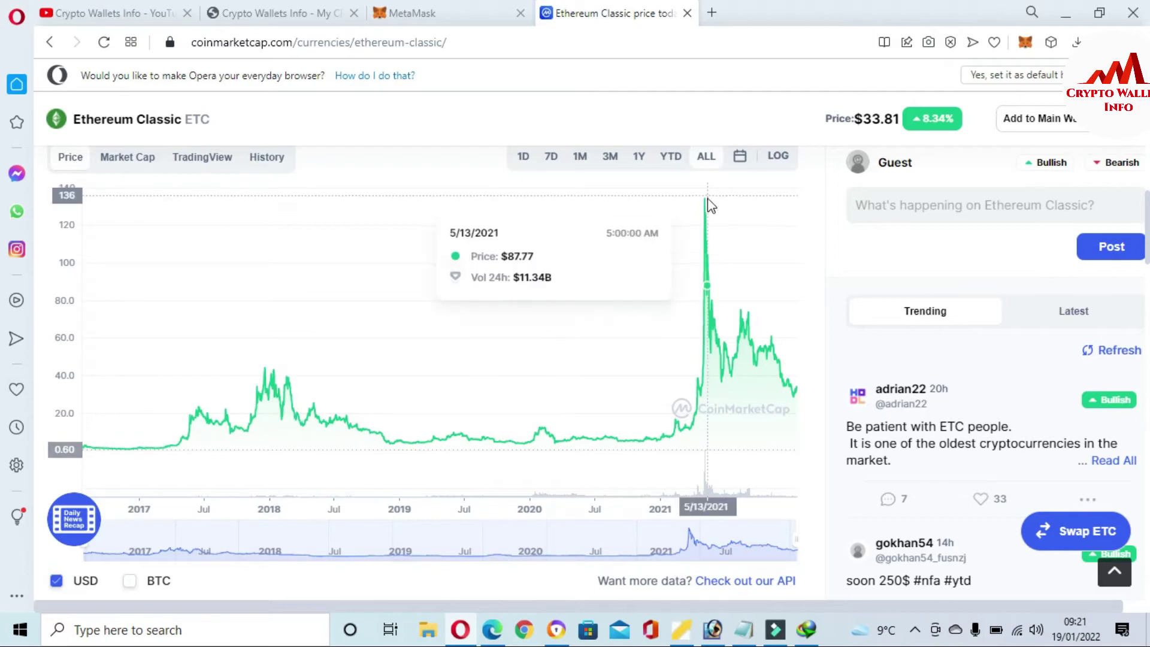
Step: Expand the Ethereum Classic statistics panel with Show more
scroll(3, 306, "down", 2)
scroll(3, 306, "down", 10)
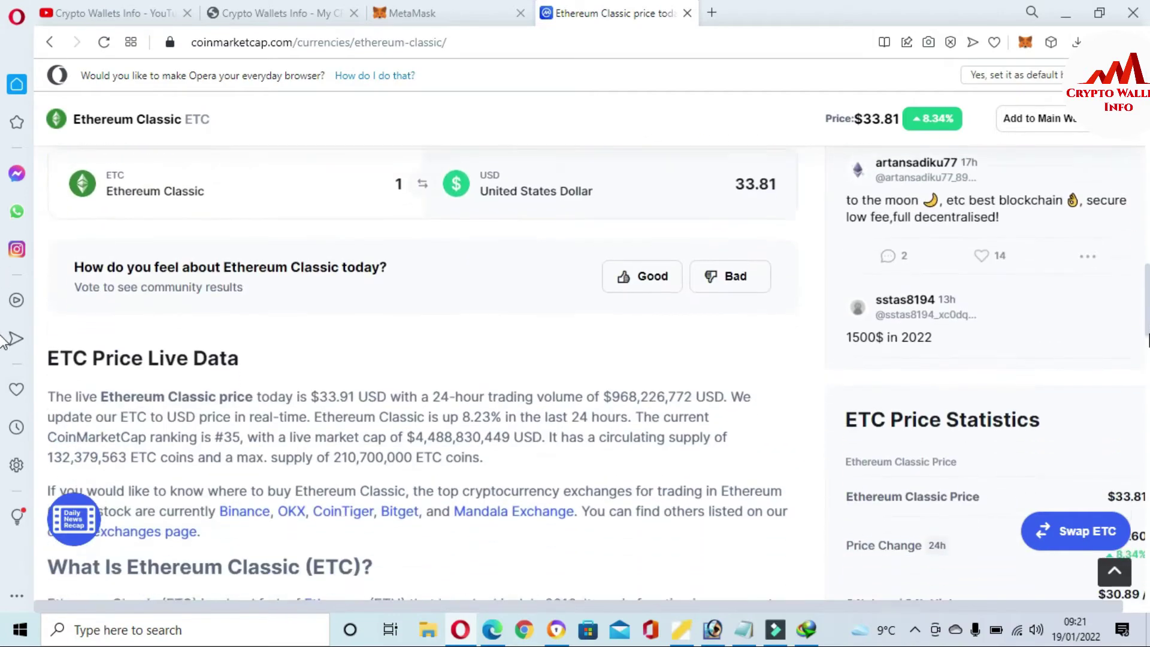
scroll(3, 398, "down", 4)
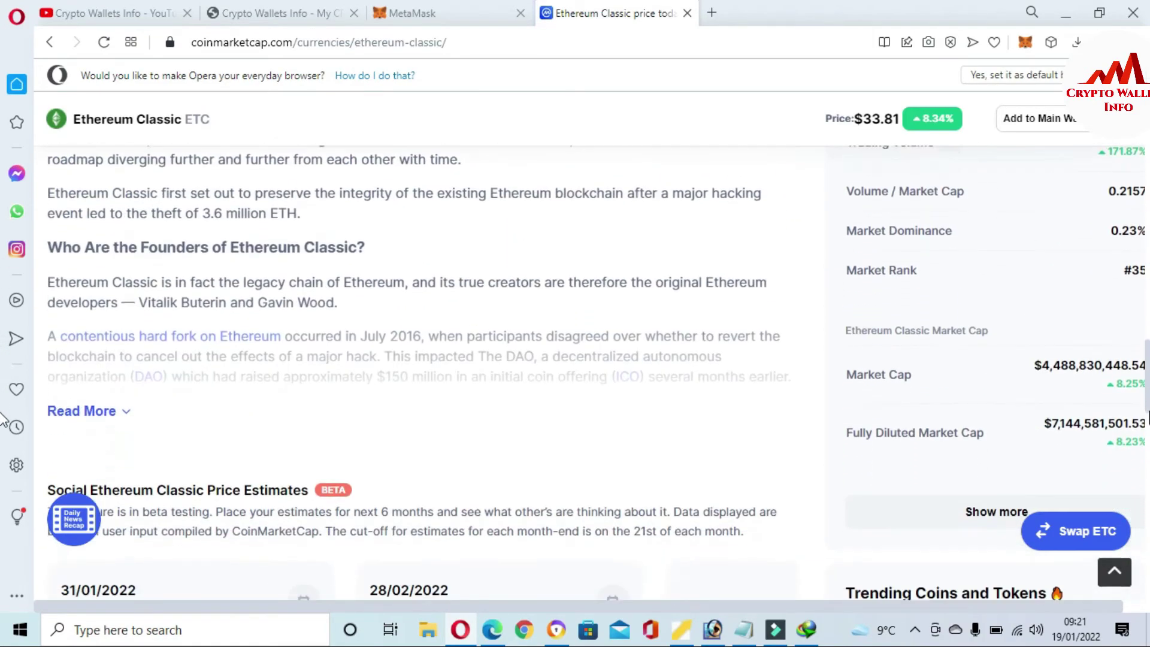
left_click(973, 473)
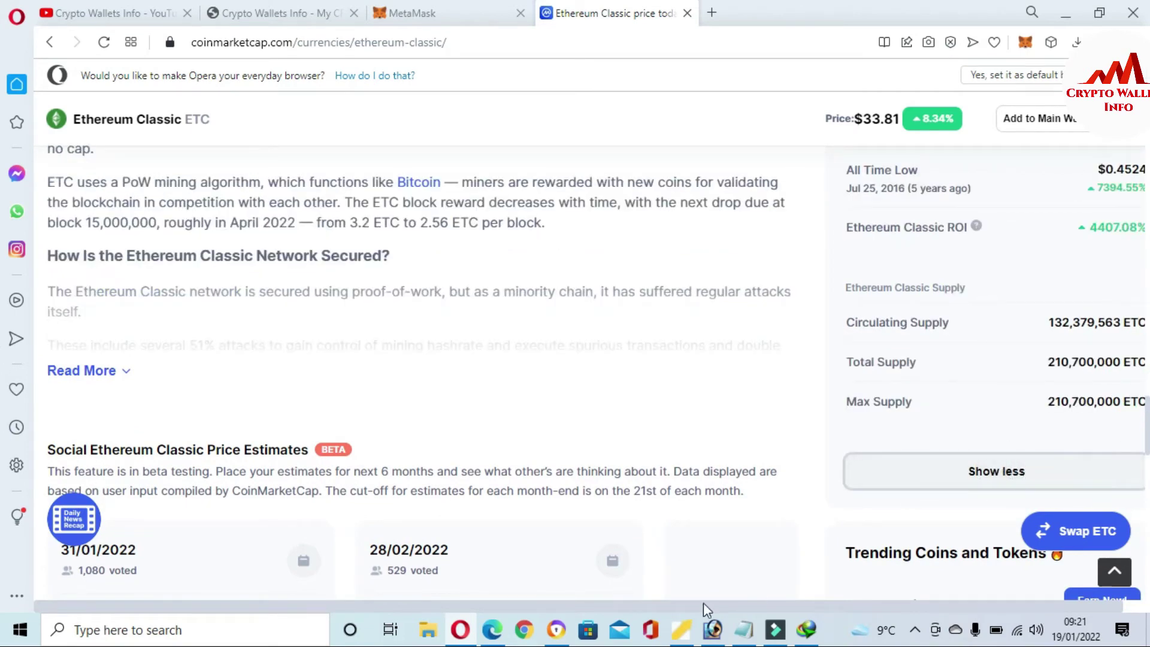
left_click_drag(703, 607, 968, 602)
scroll(3, 383, "up", 10)
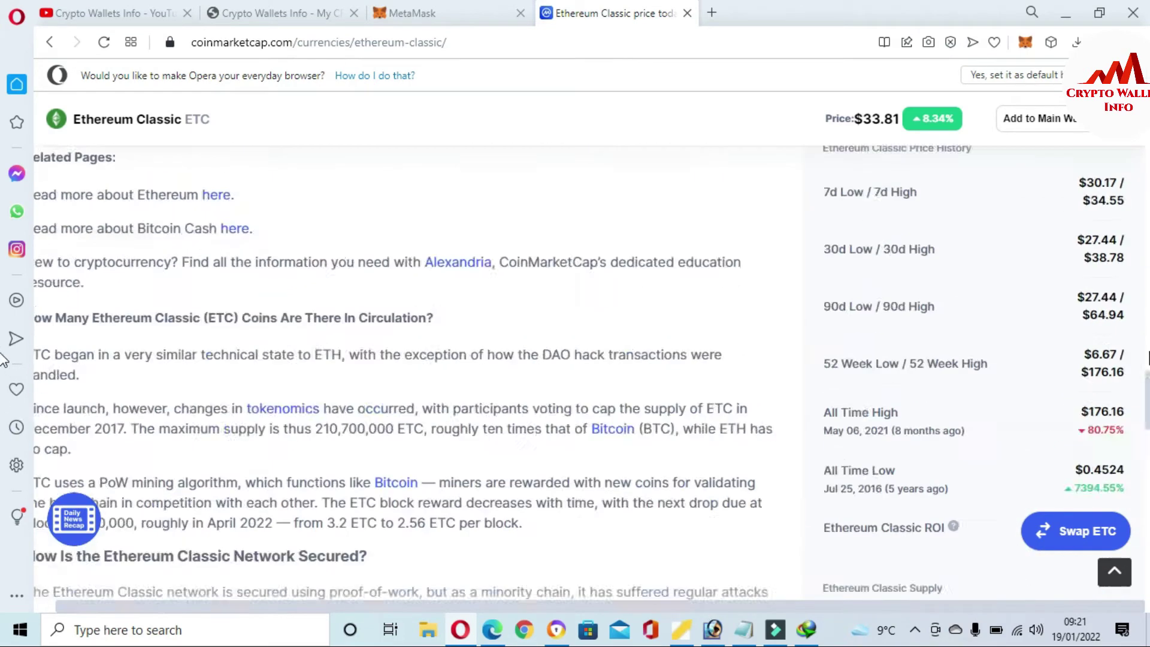
scroll(2, 347, "down", 5)
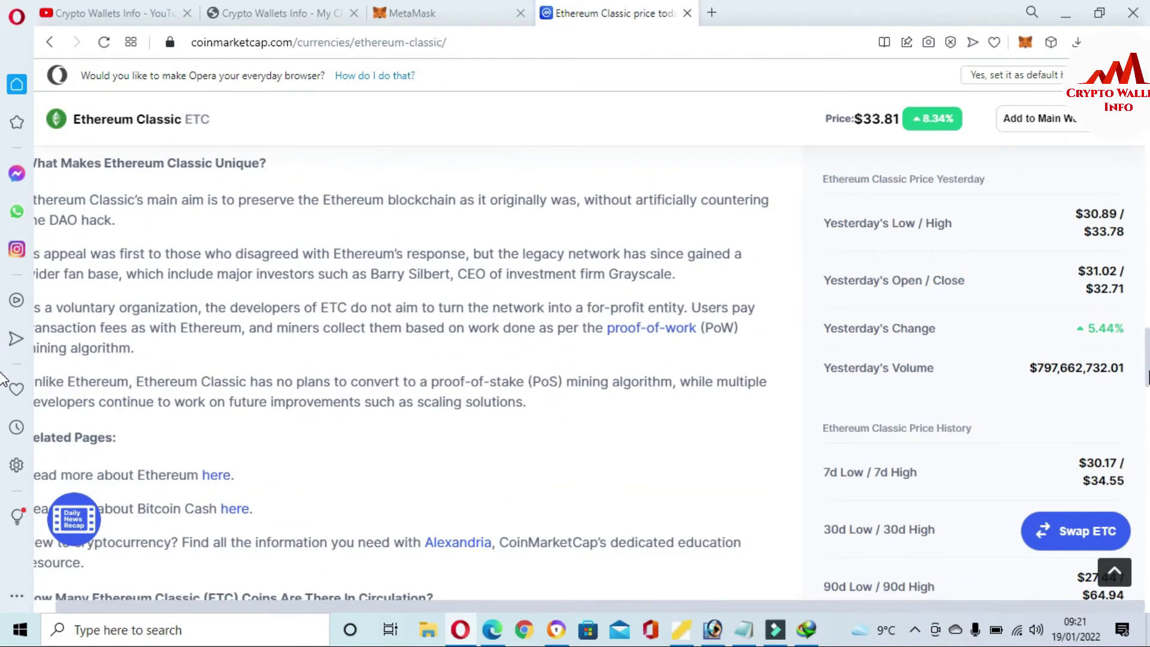
scroll(2, 374, "down", 6)
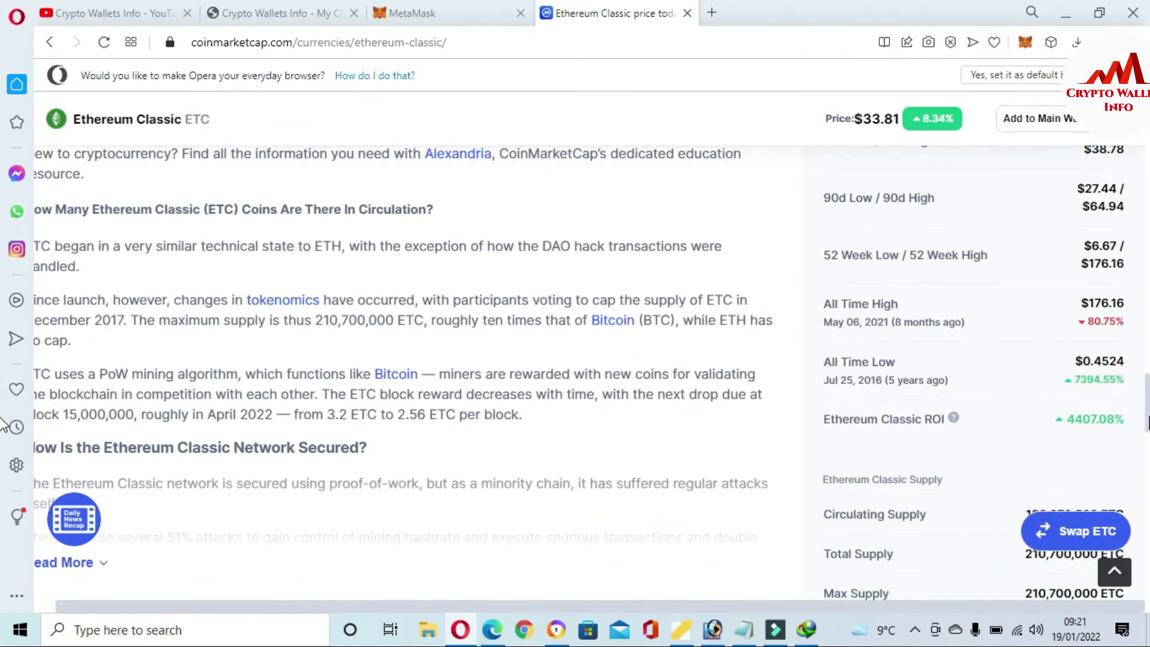
Step: Highlight the all-time high, low and ROI figures, then return to the top of the page
left_click_drag(1073, 361, 1135, 305)
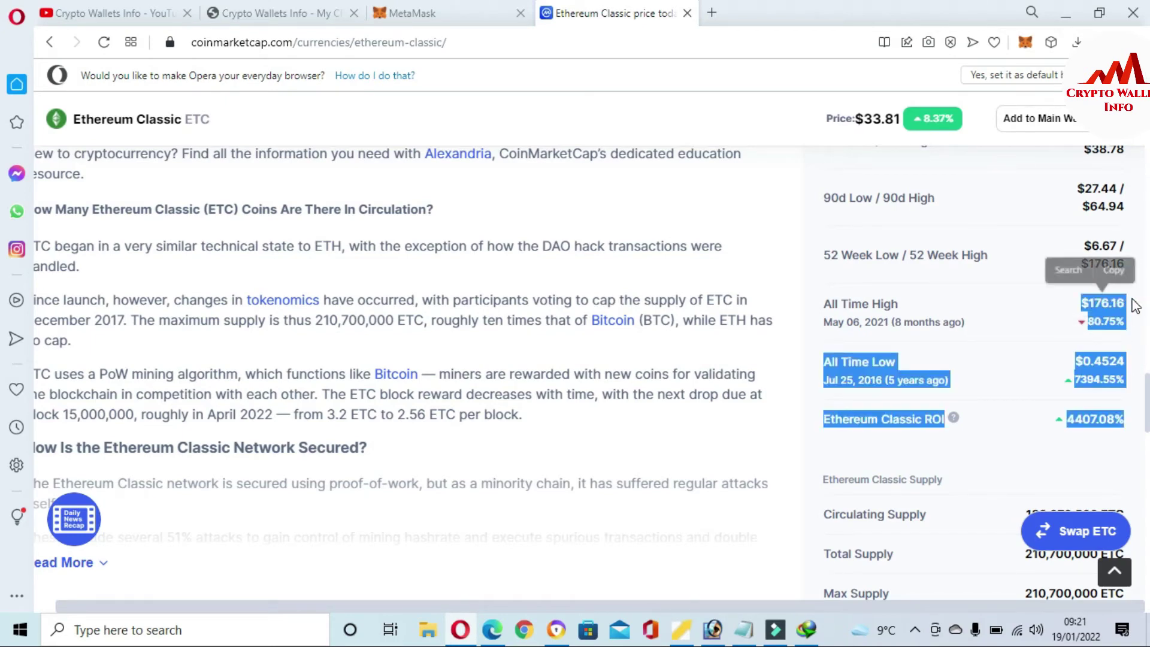
left_click(1062, 324)
scroll(3, 422, "down", 4)
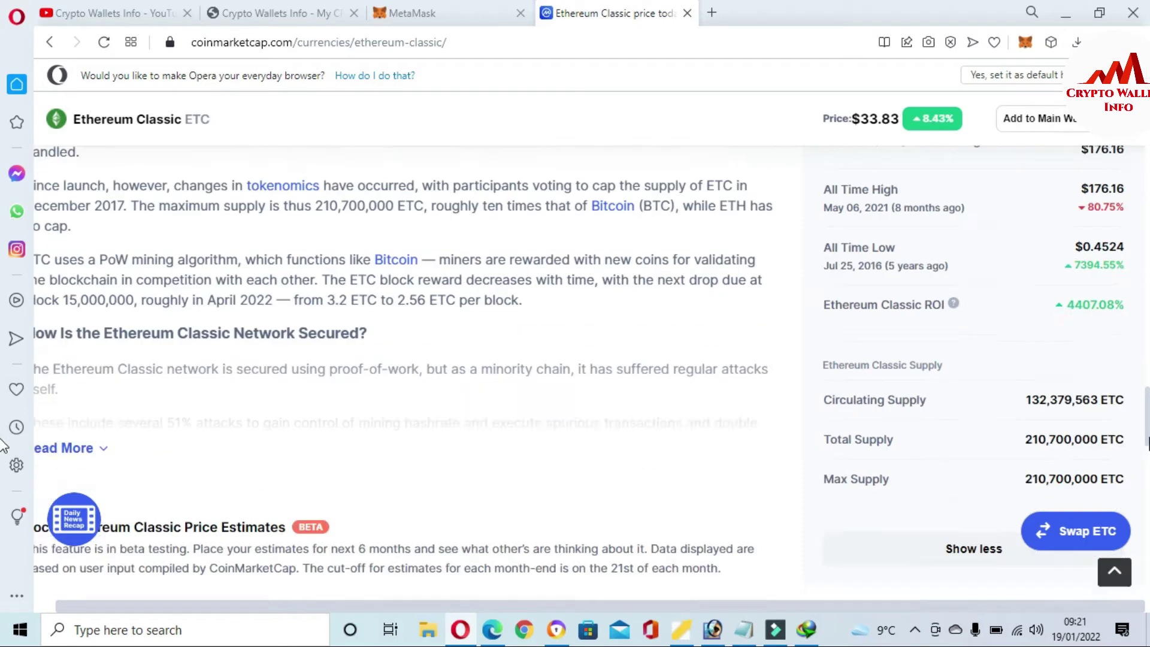
scroll(2, 449, "down", 6)
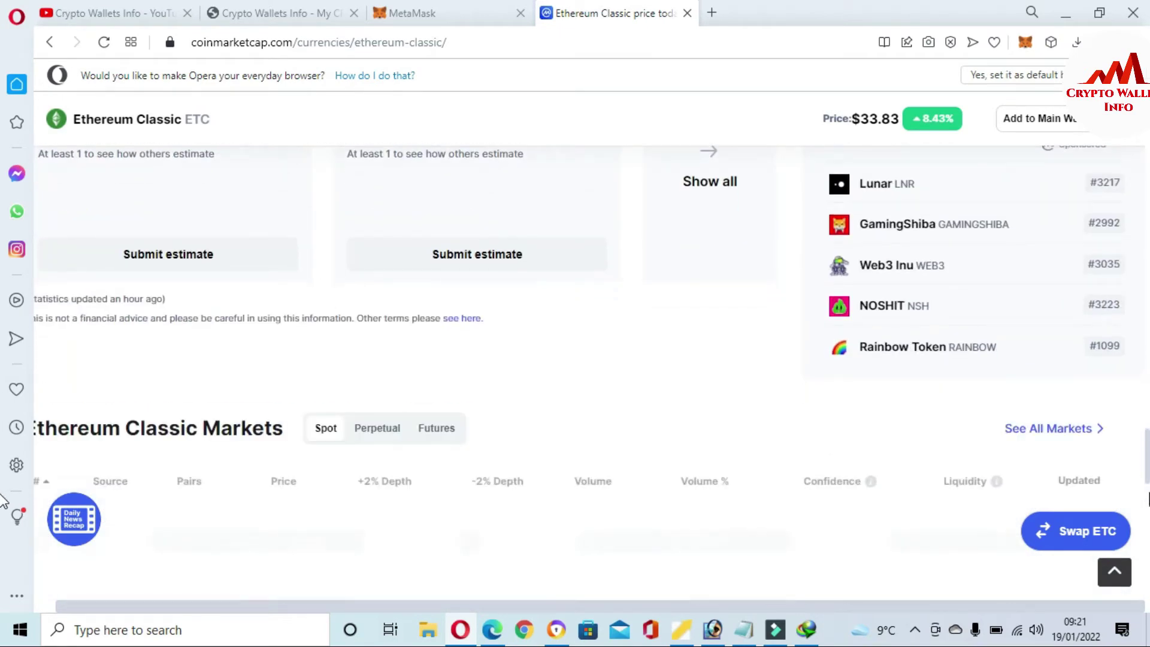
scroll(3, 500, "down", 4)
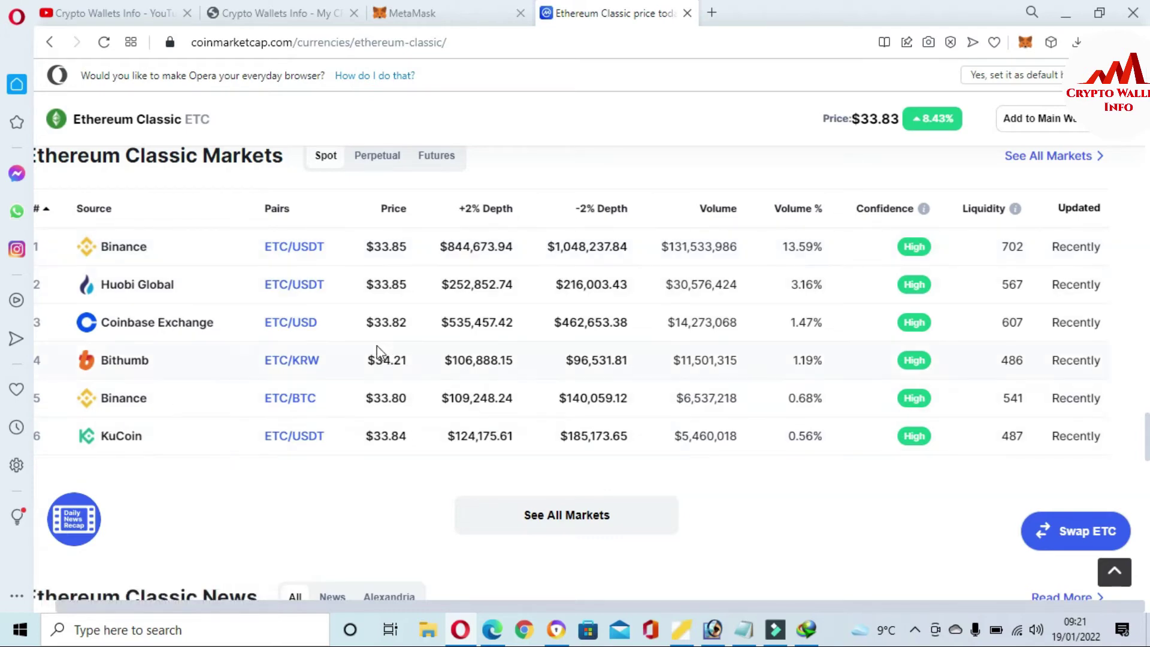
scroll(3, 383, "up", 5)
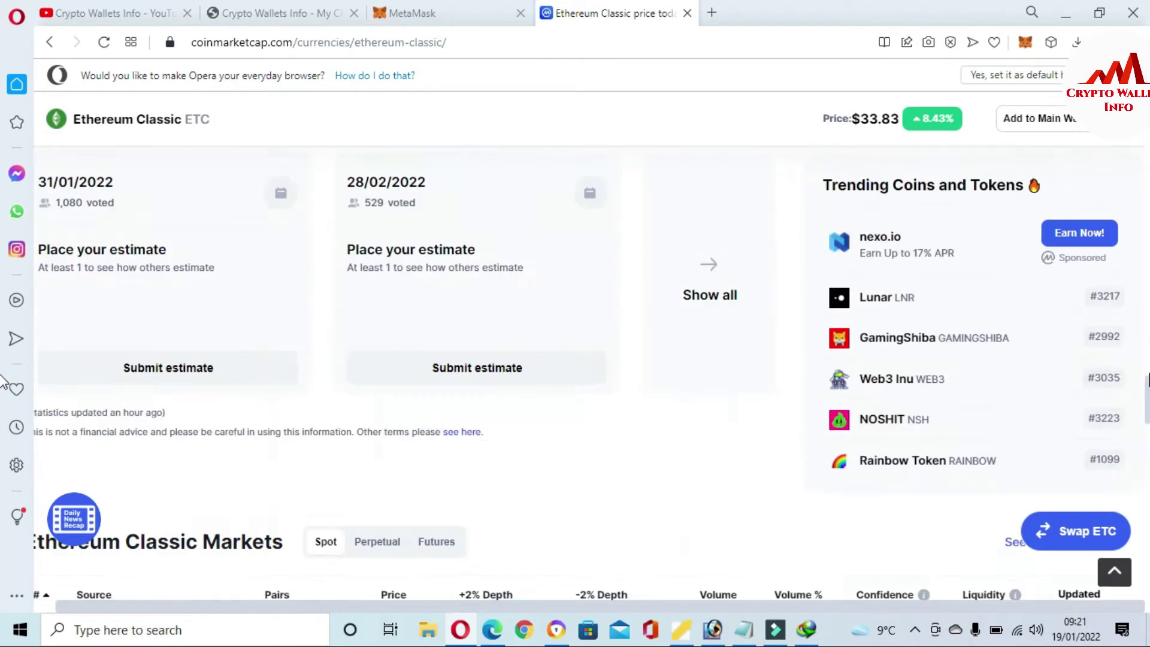
scroll(3, 380, "up", 3)
scroll(2, 381, "up", 15)
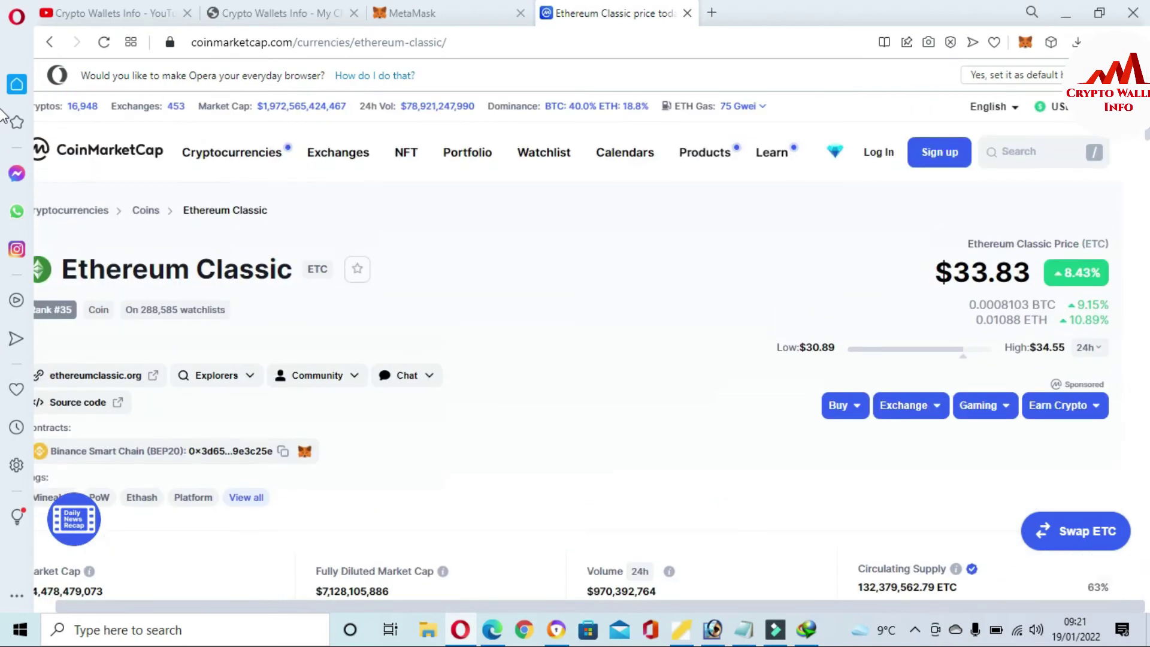
Step: Open ethereumclassic.org from the coin page and scroll through its Teams and Regions sections
left_click(112, 387)
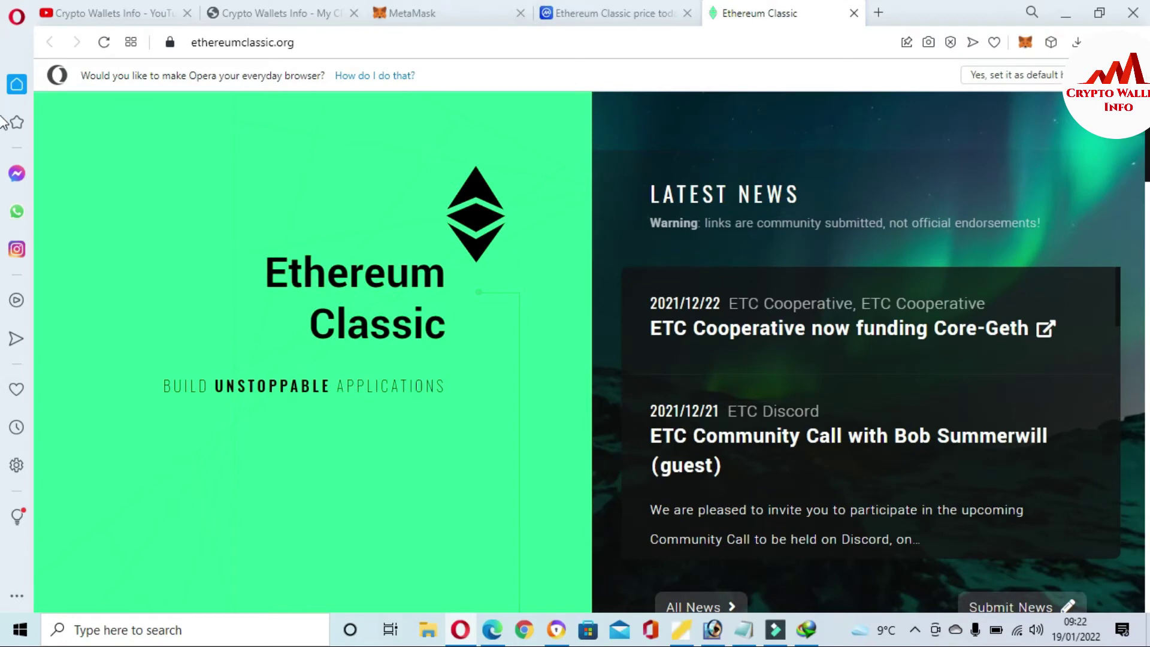
scroll(3, 147, "down", 1)
scroll(3, 149, "down", 1)
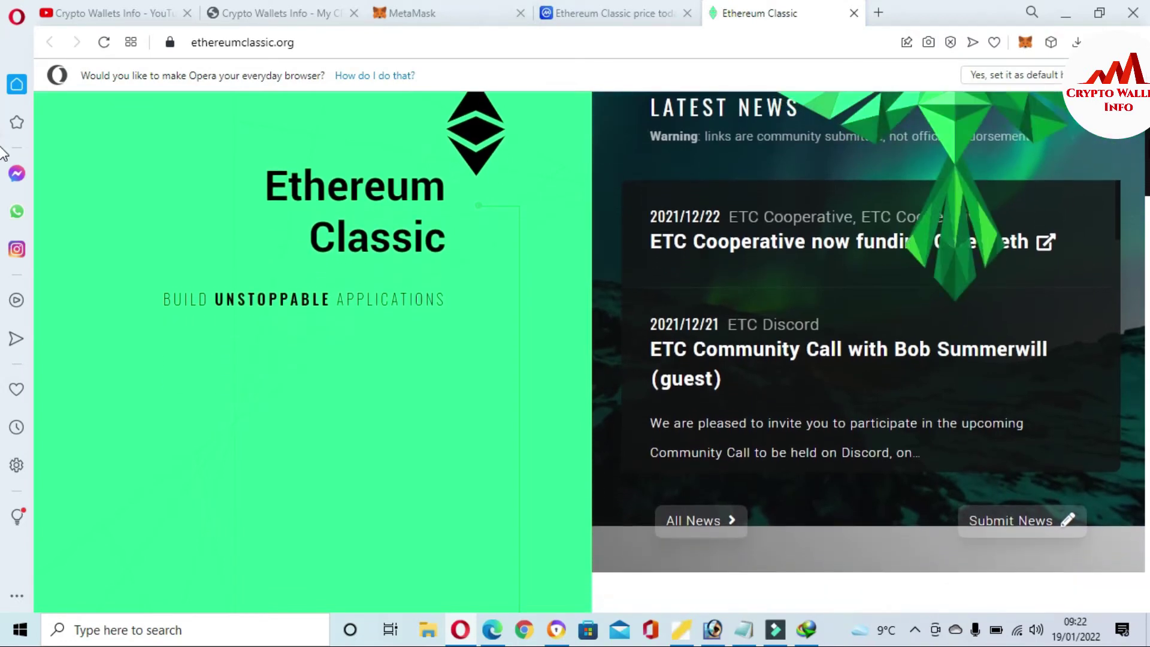
scroll(3, 179, "down", 6)
scroll(3, 214, "down", 1)
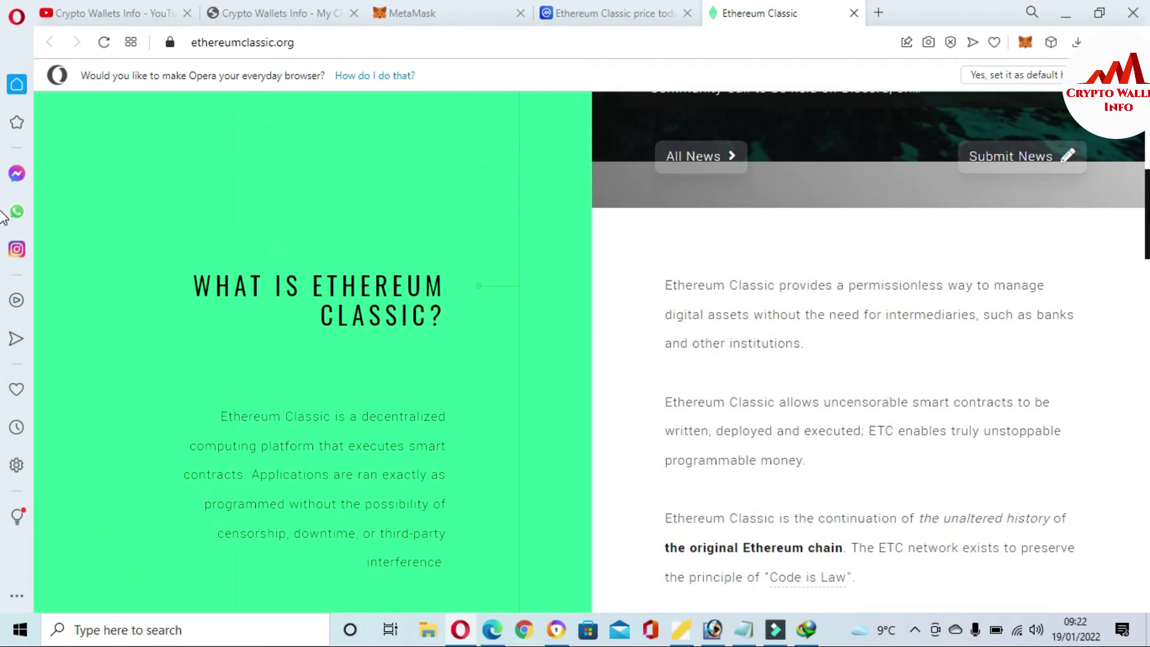
scroll(3, 240, "down", 9)
scroll(3, 309, "down", 20)
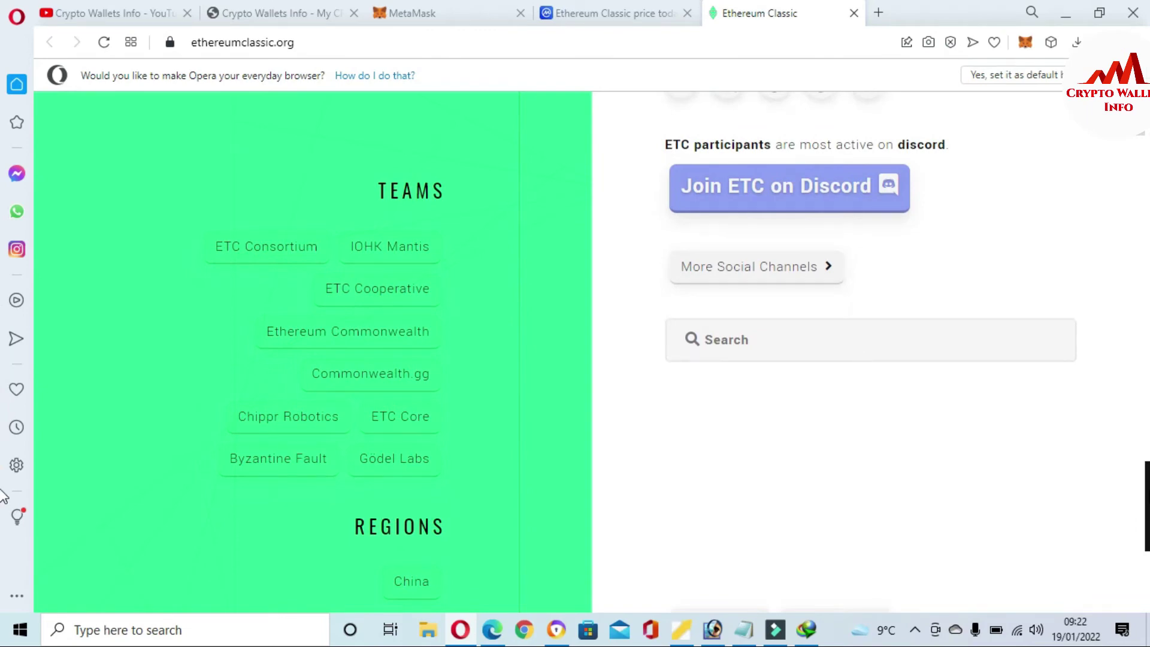
scroll(3, 503, "up", 20)
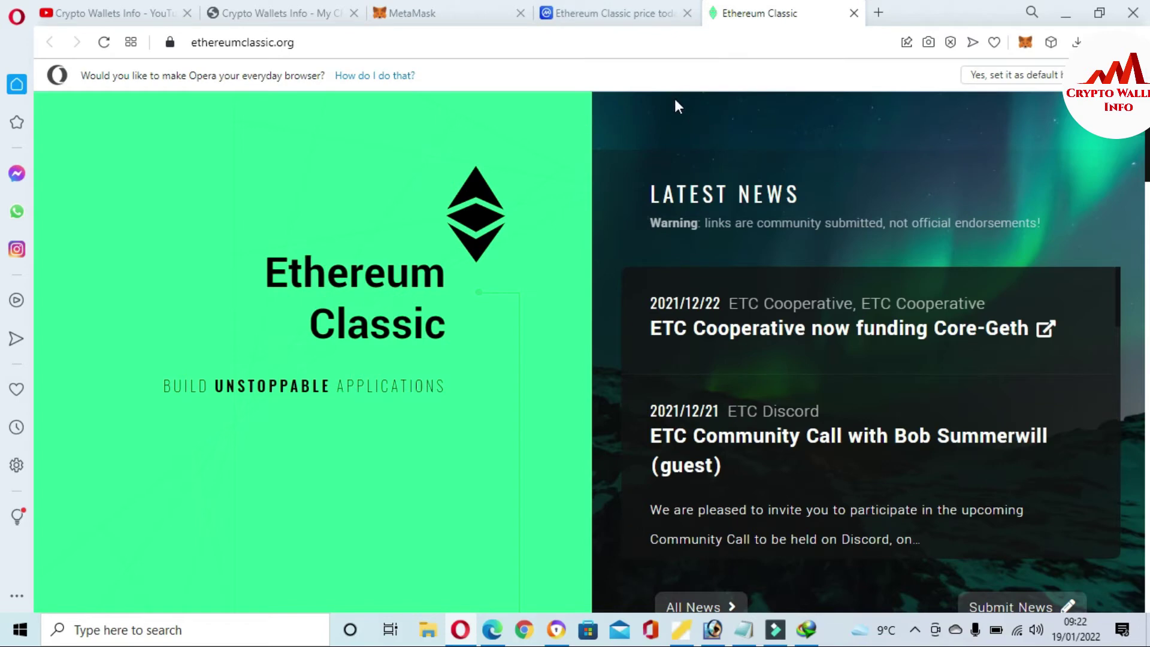
Step: Copy 'Ethereum Classic' from the Notepad notes into the Network Name field
left_click(442, 13)
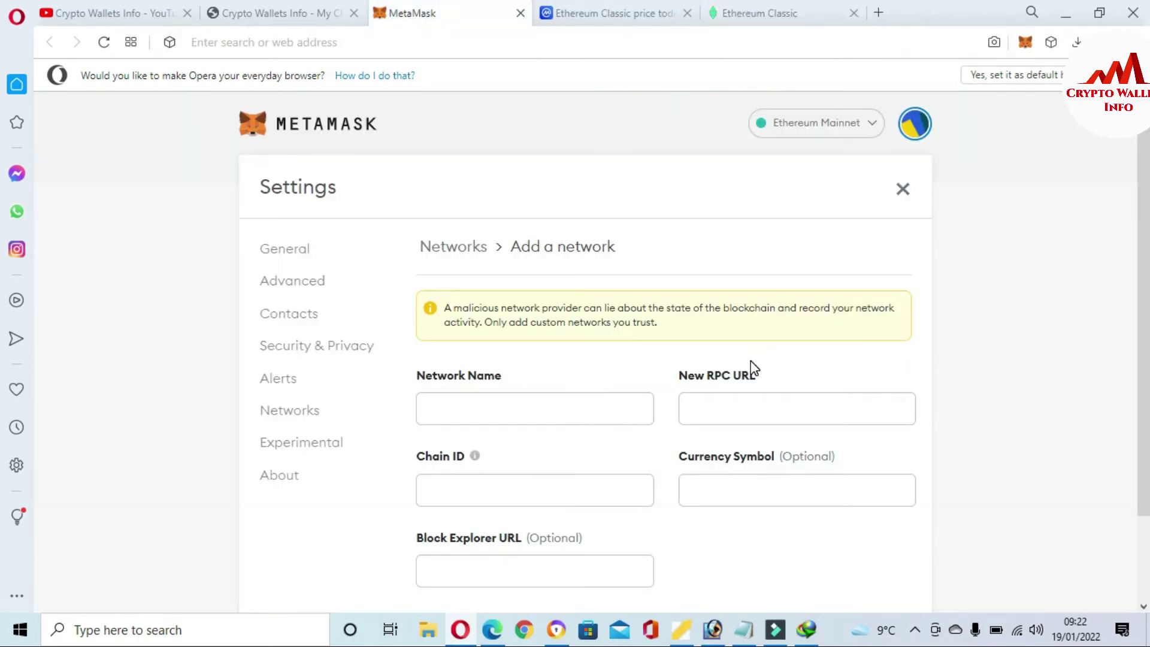
left_click(743, 630)
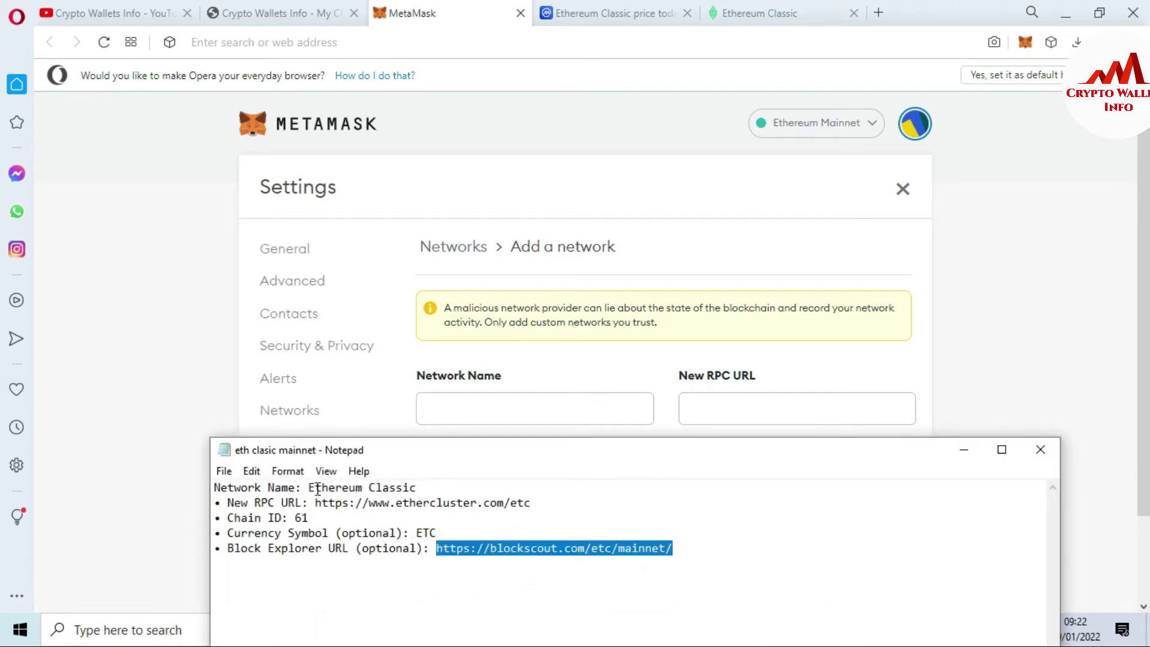
left_click_drag(311, 487, 420, 487)
key("ctrl+c")
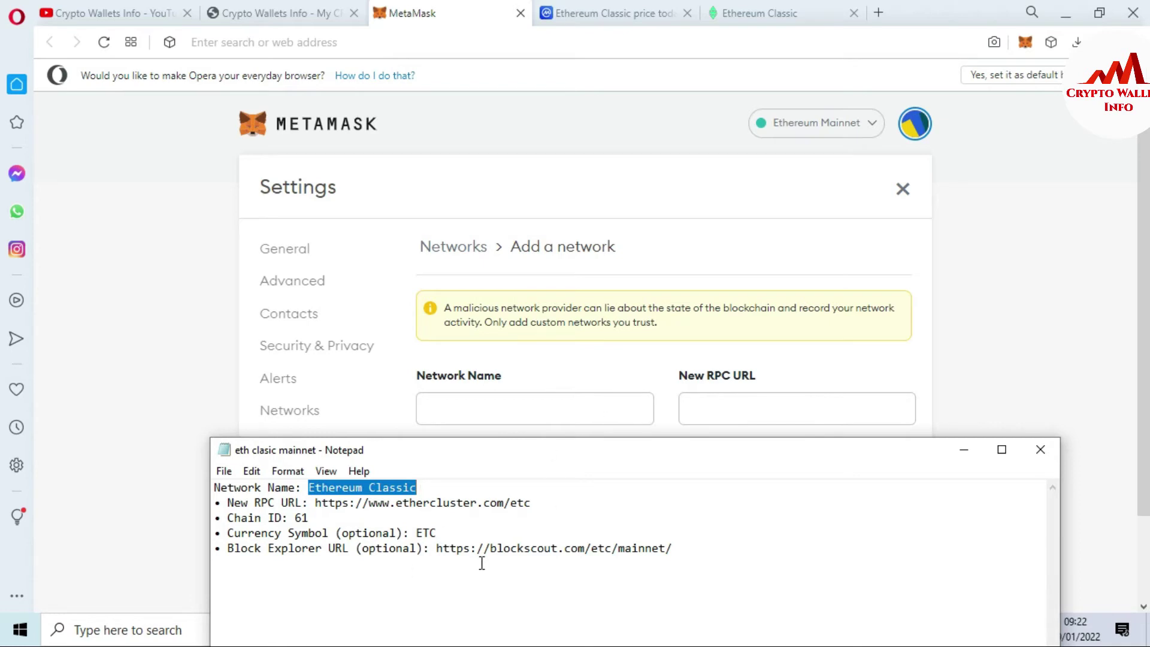
left_click(483, 412)
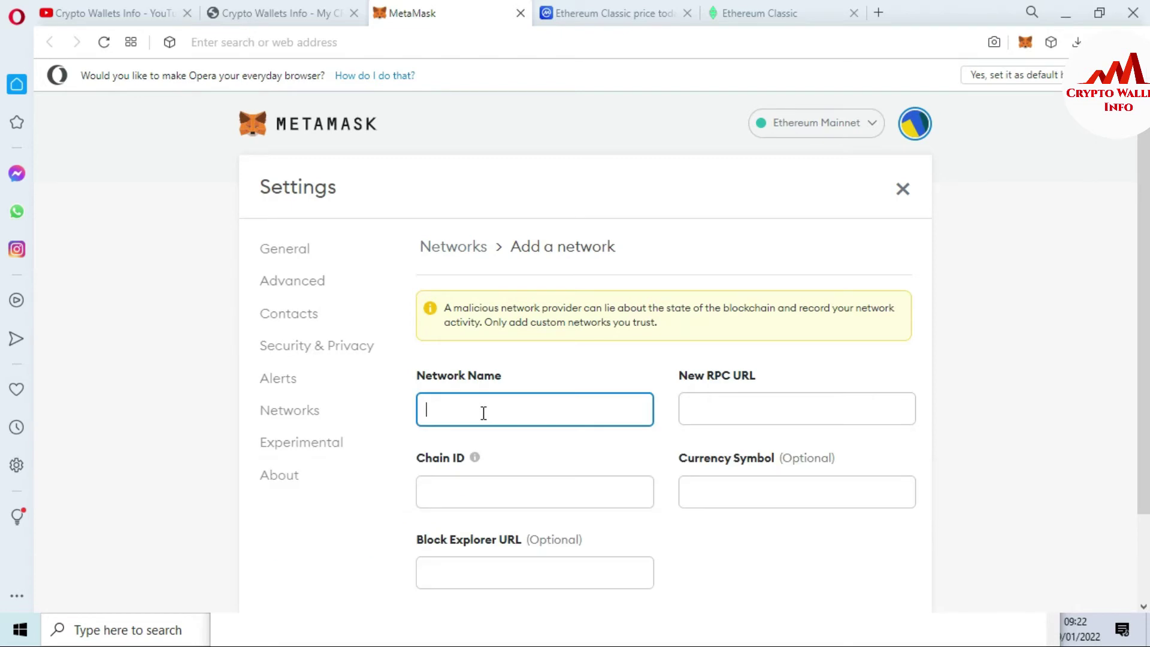
key("ctrl+v")
left_click(719, 401)
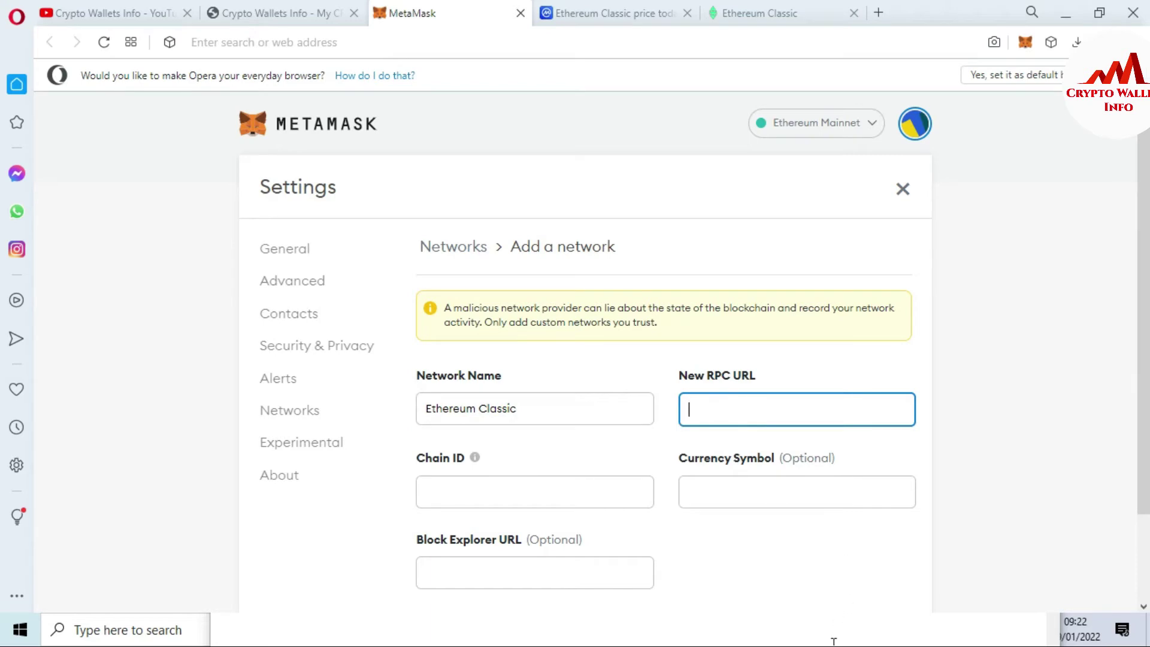
left_click(832, 639)
left_click_drag(313, 502, 551, 497)
key("ctrl+c")
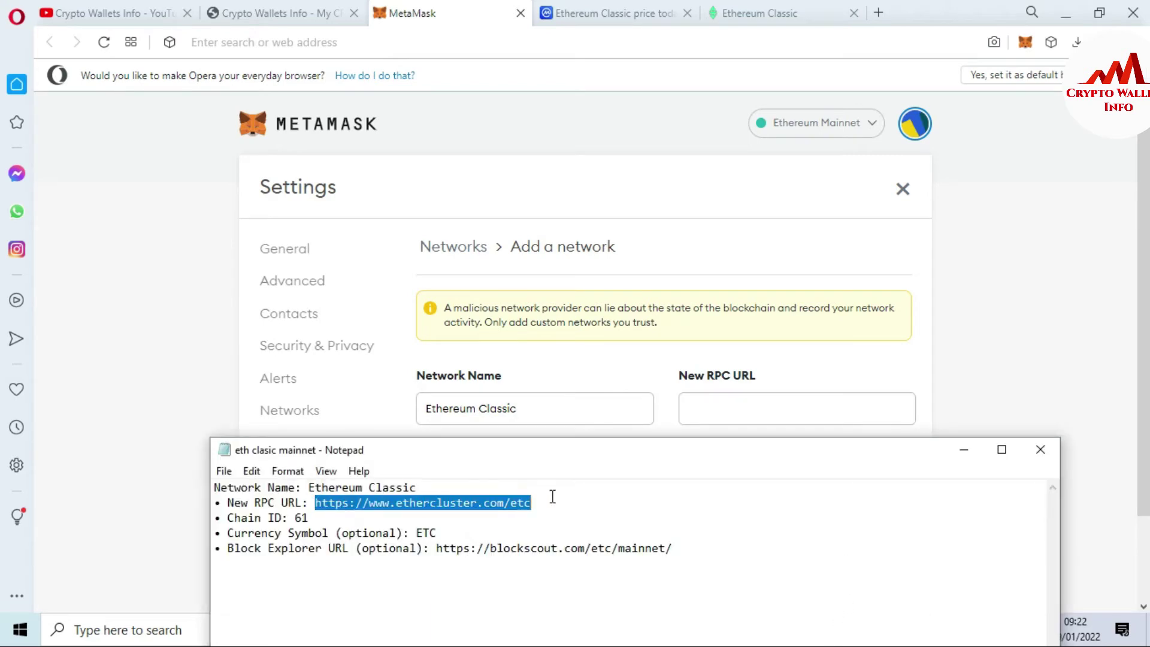
left_click(756, 405)
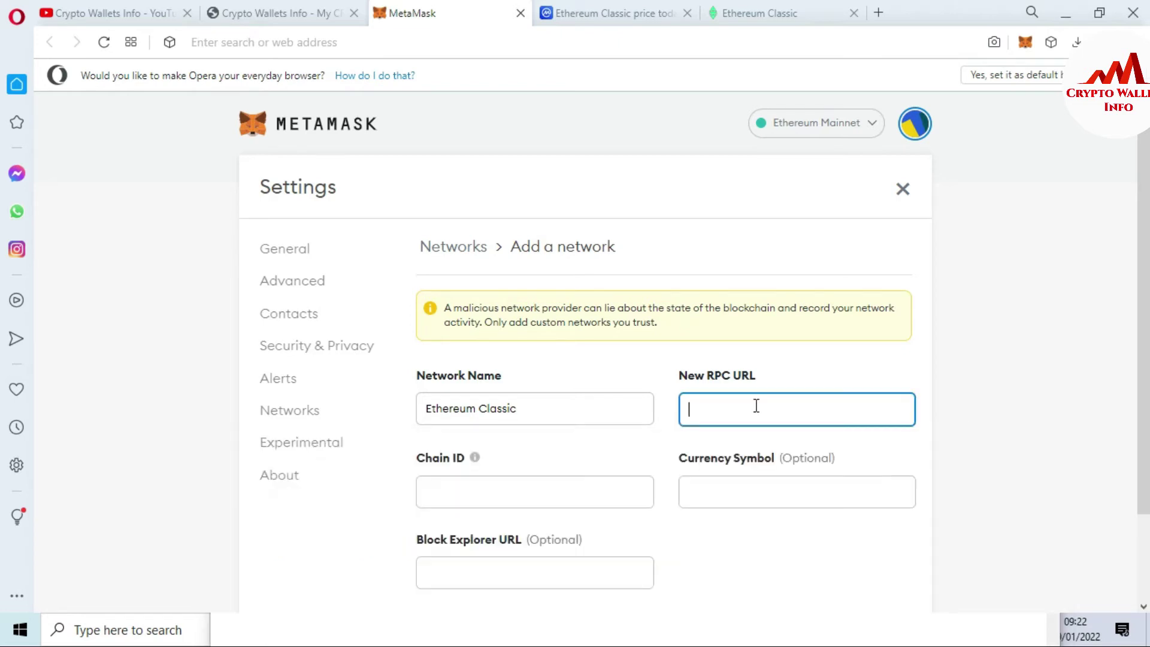
key("ctrl+v")
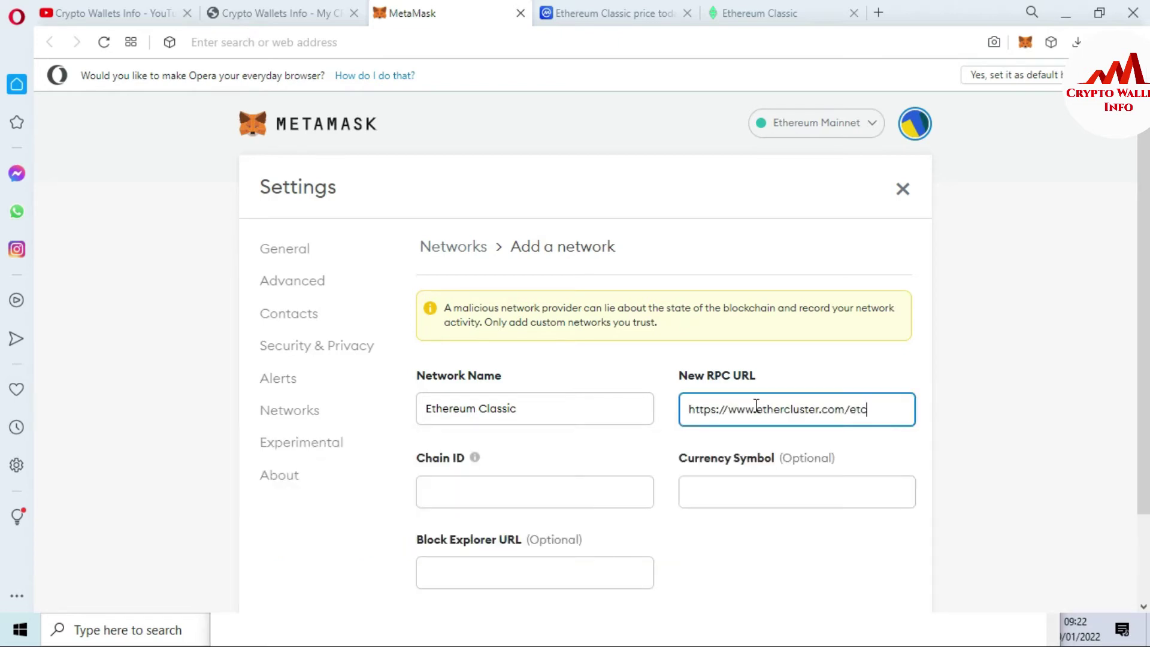
left_click(454, 492)
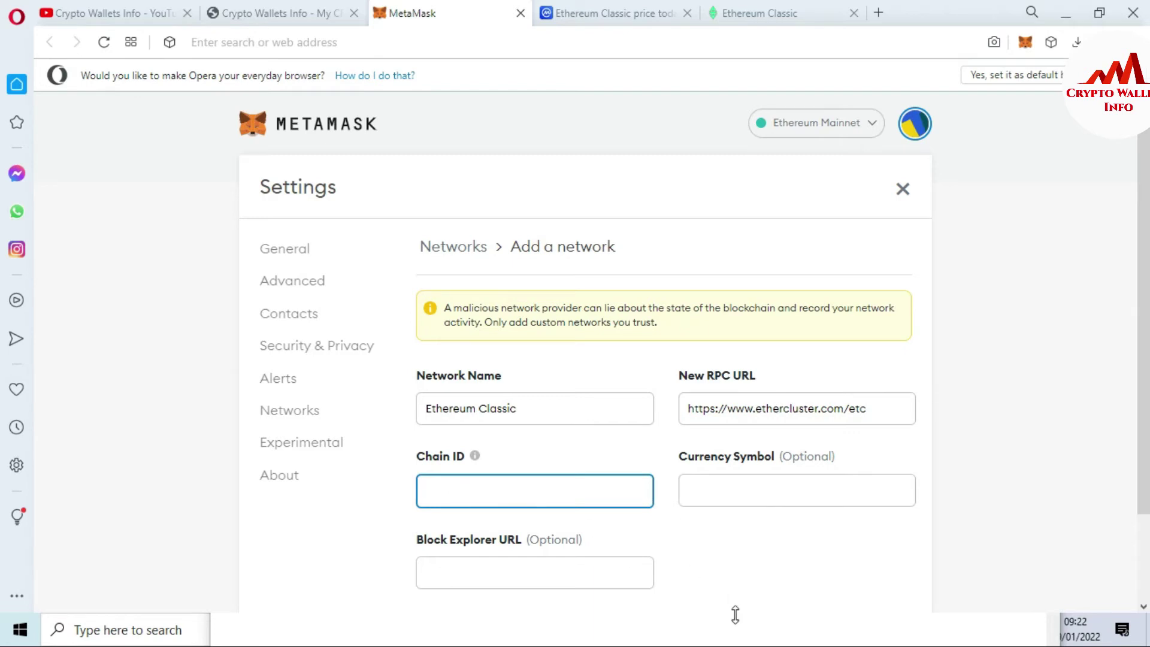
left_click(730, 636)
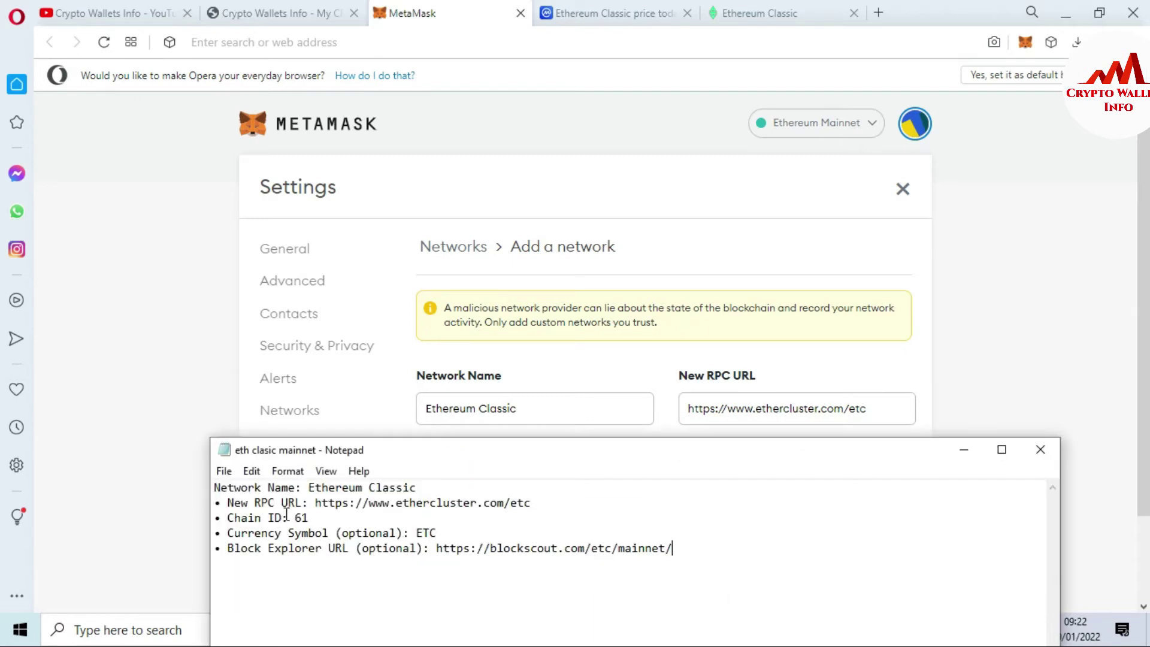
left_click_drag(295, 518, 314, 518)
Step: Fill in Chain ID 61 and paste ETC as the Currency Symbol
left_click(167, 504)
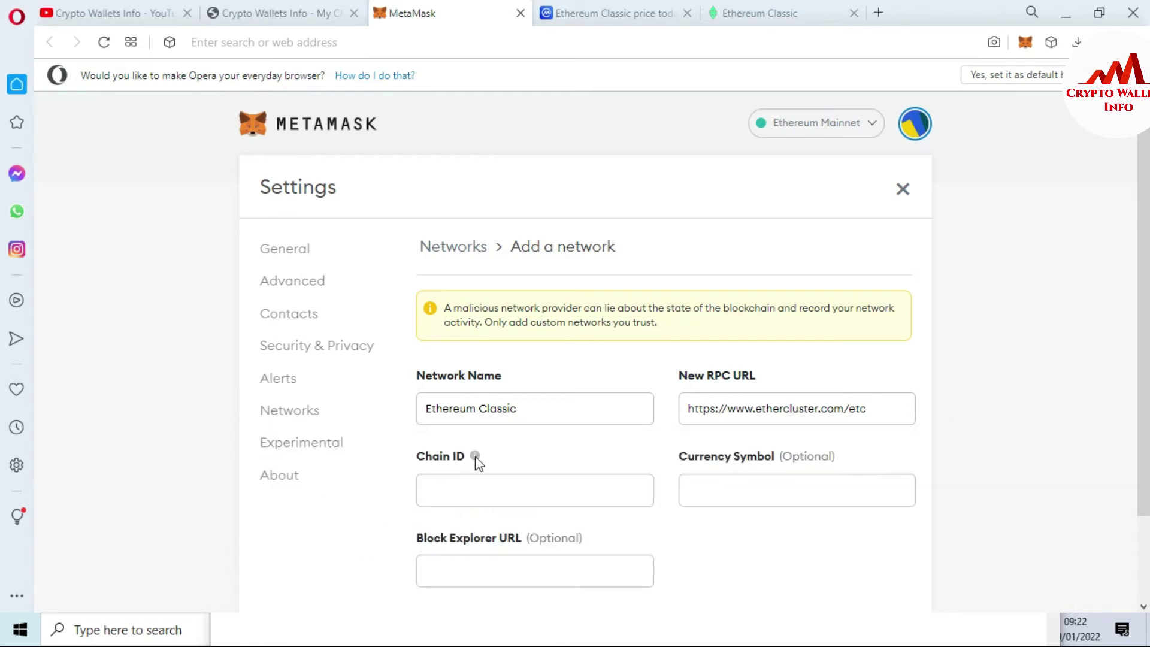
left_click(475, 489)
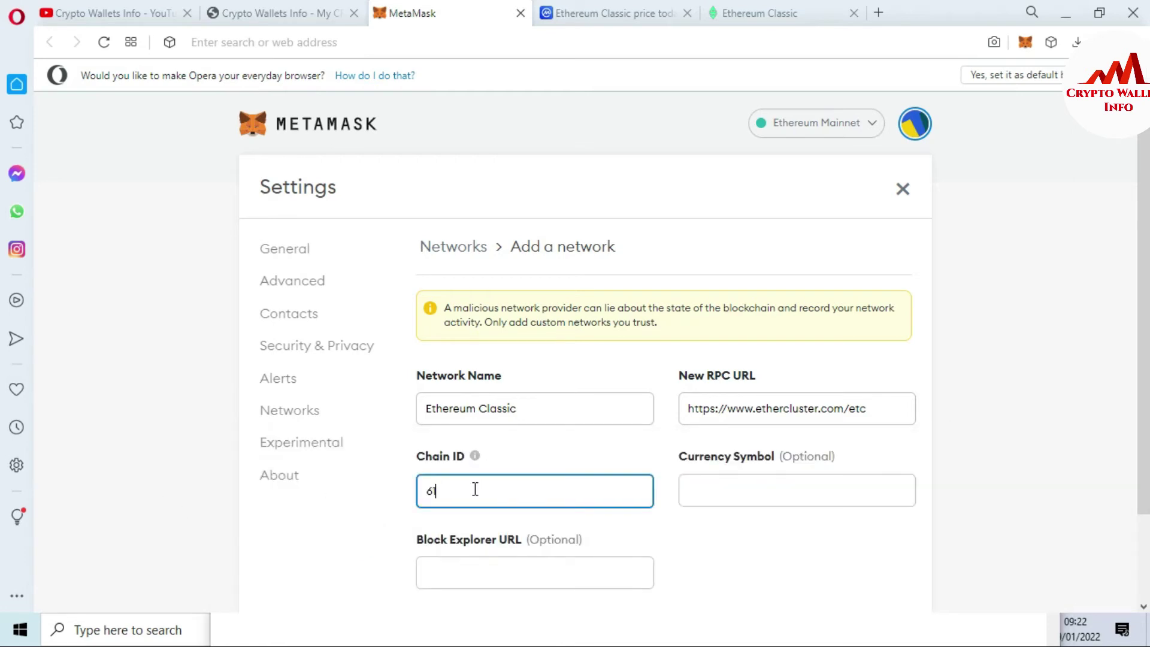
left_click(758, 486)
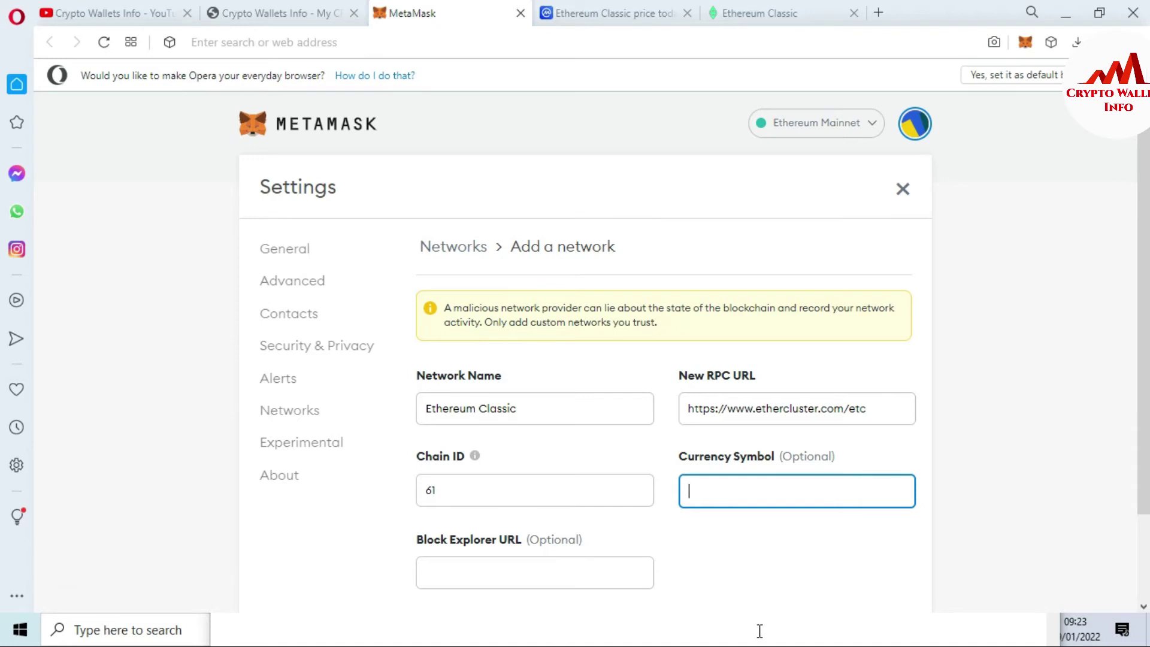
left_click(718, 638)
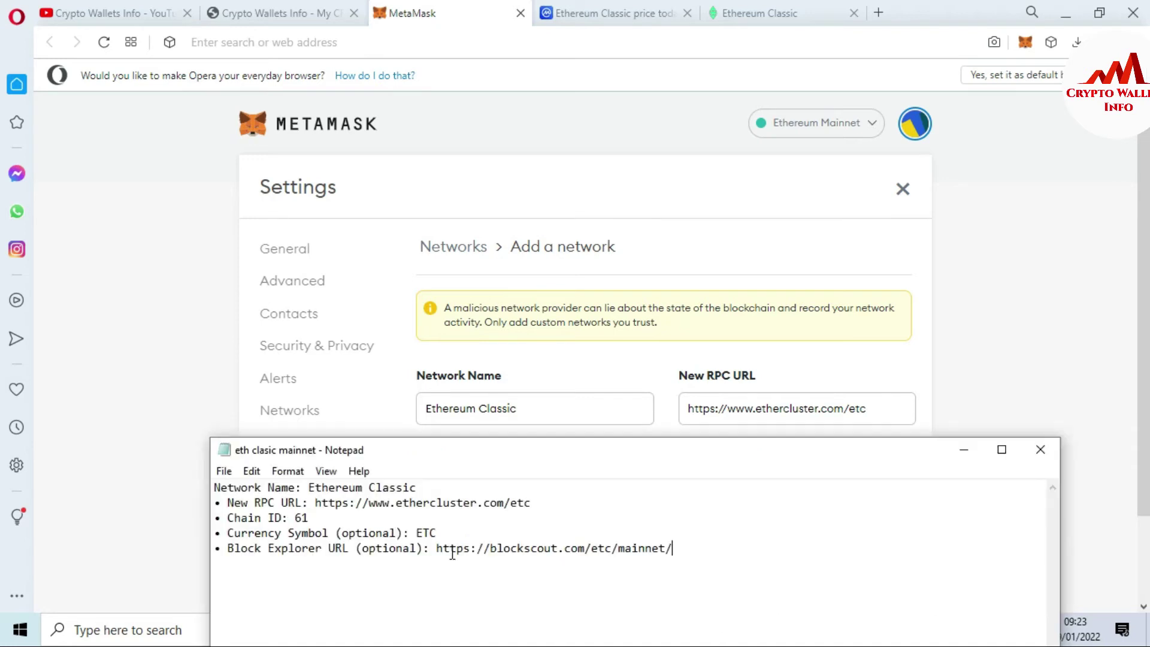
left_click_drag(417, 532, 439, 532)
key("ctrl+c")
left_click(1105, 485)
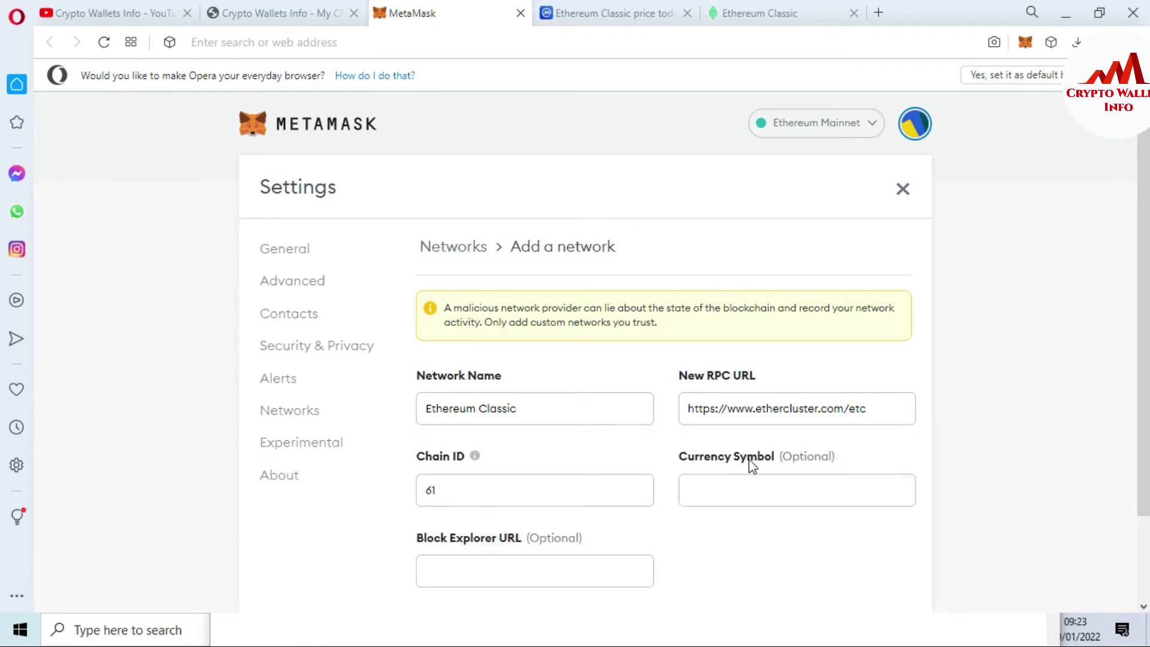
left_click(743, 492)
key("ctrl+v")
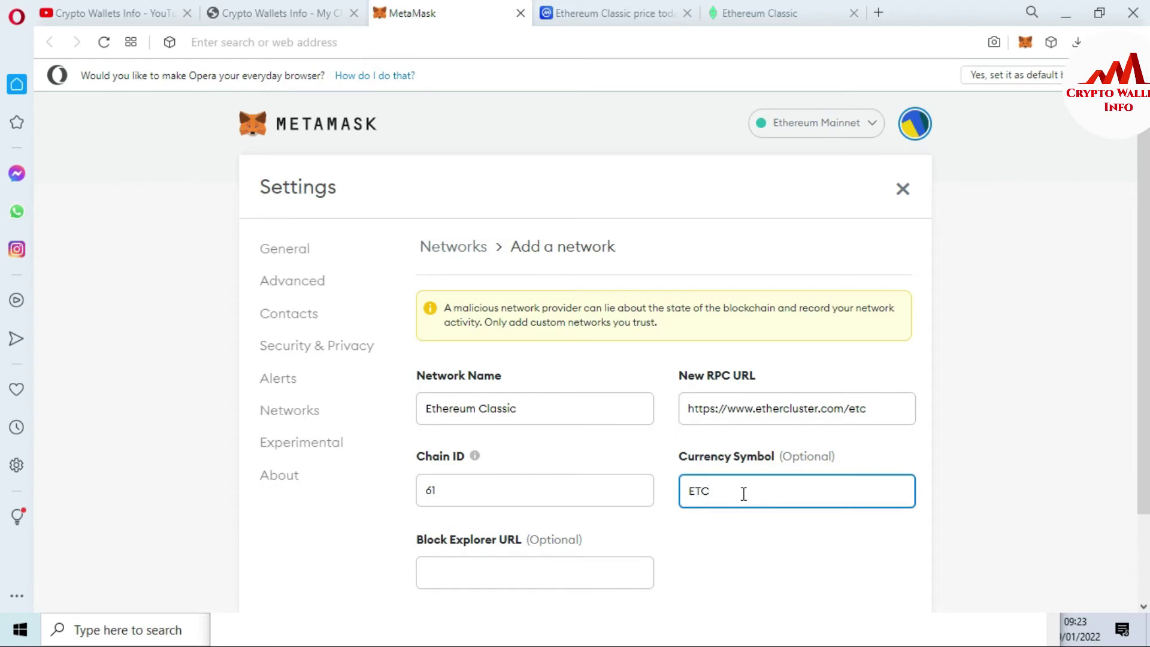
Step: Copy the block explorer URL from the Notepad notes, then minimize Notepad
left_click(467, 567)
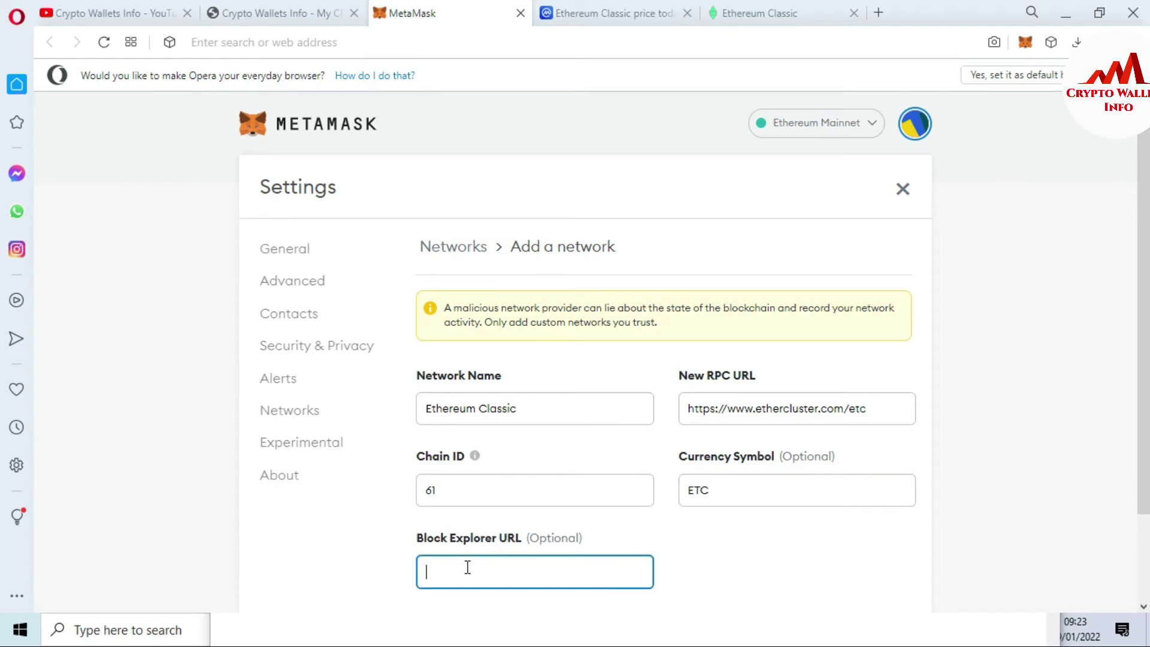
left_click(355, 641)
left_click(438, 548)
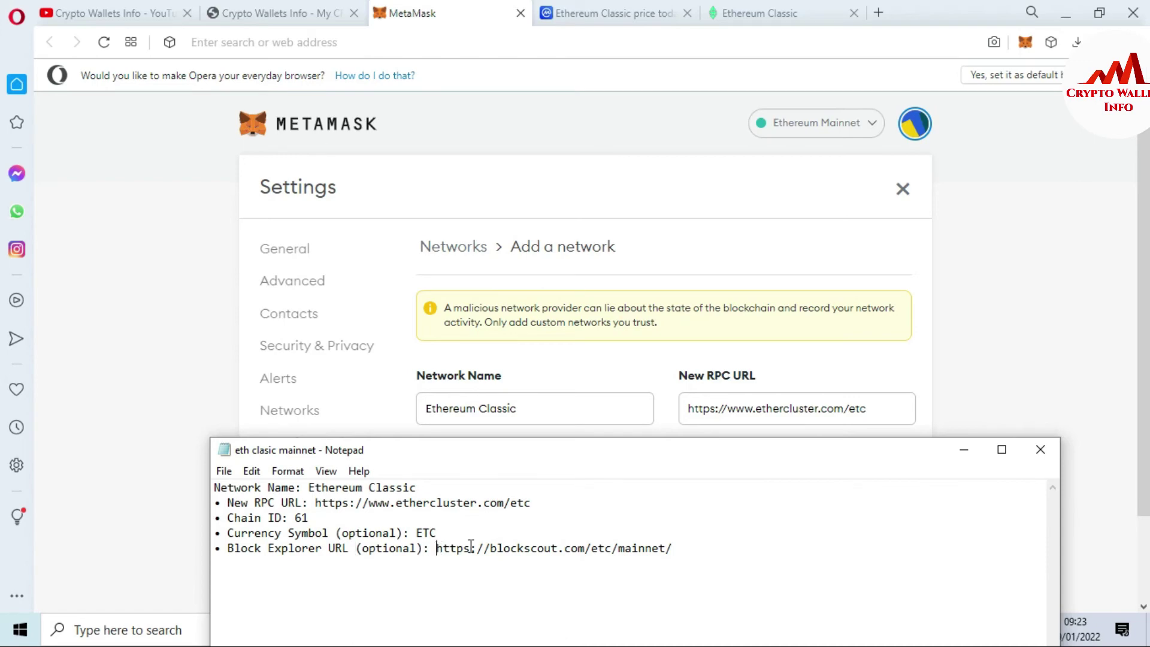
left_click_drag(437, 548, 700, 548)
key("ctrl+c")
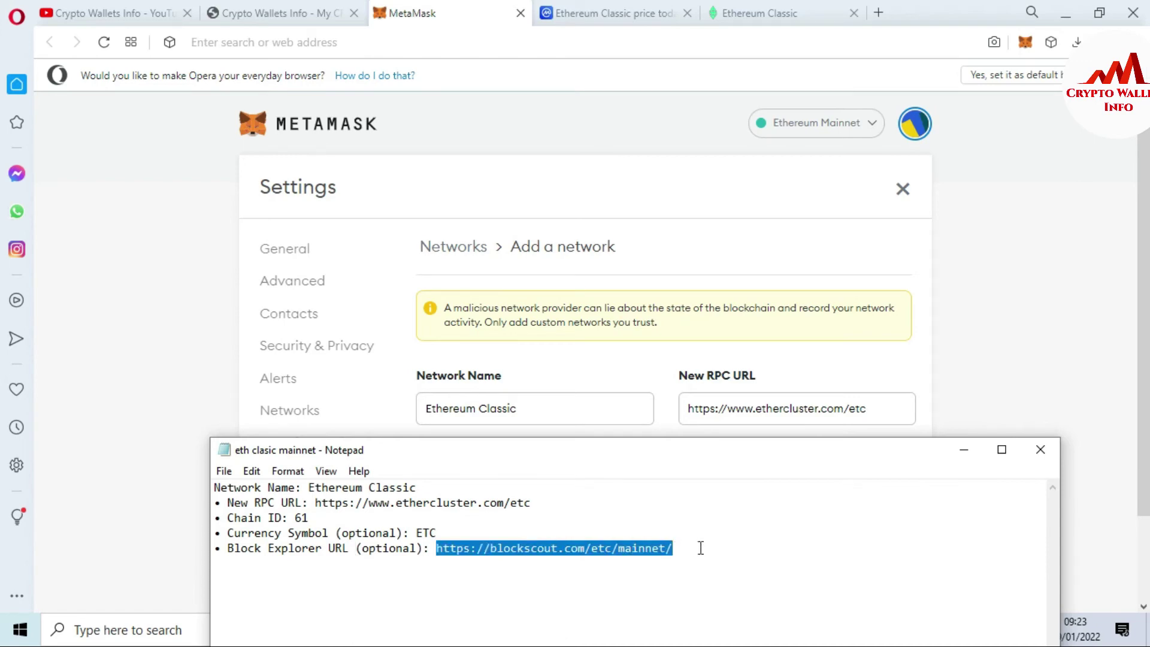
left_click_drag(871, 448, 785, 153)
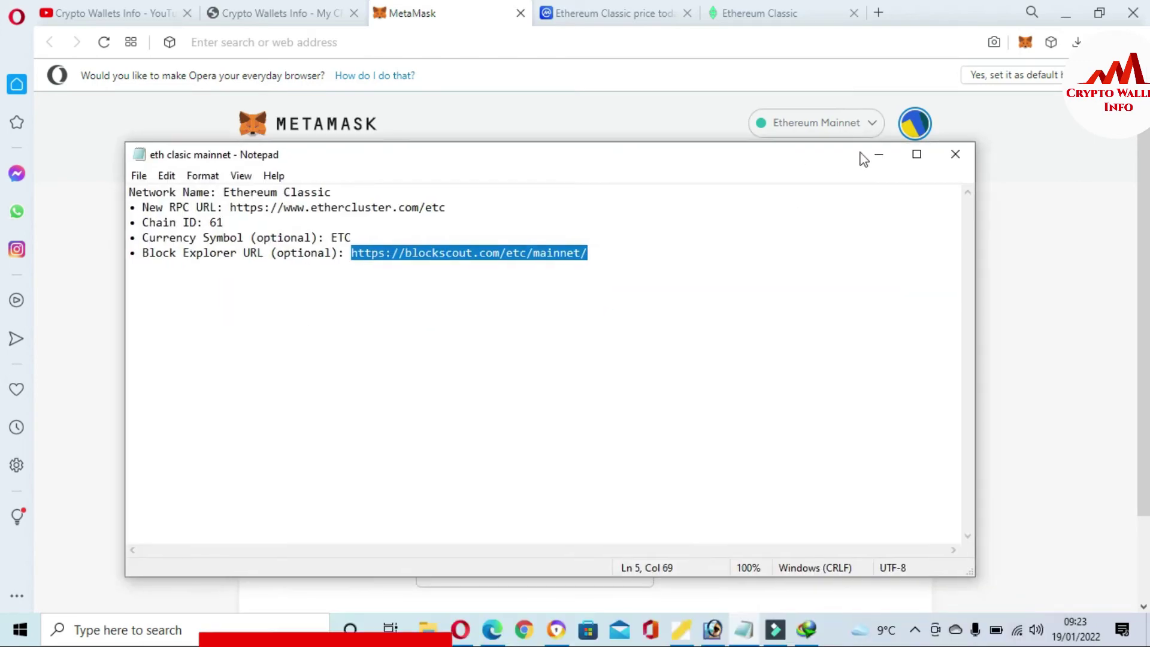
left_click(879, 155)
scroll(676, 388, "down", 2)
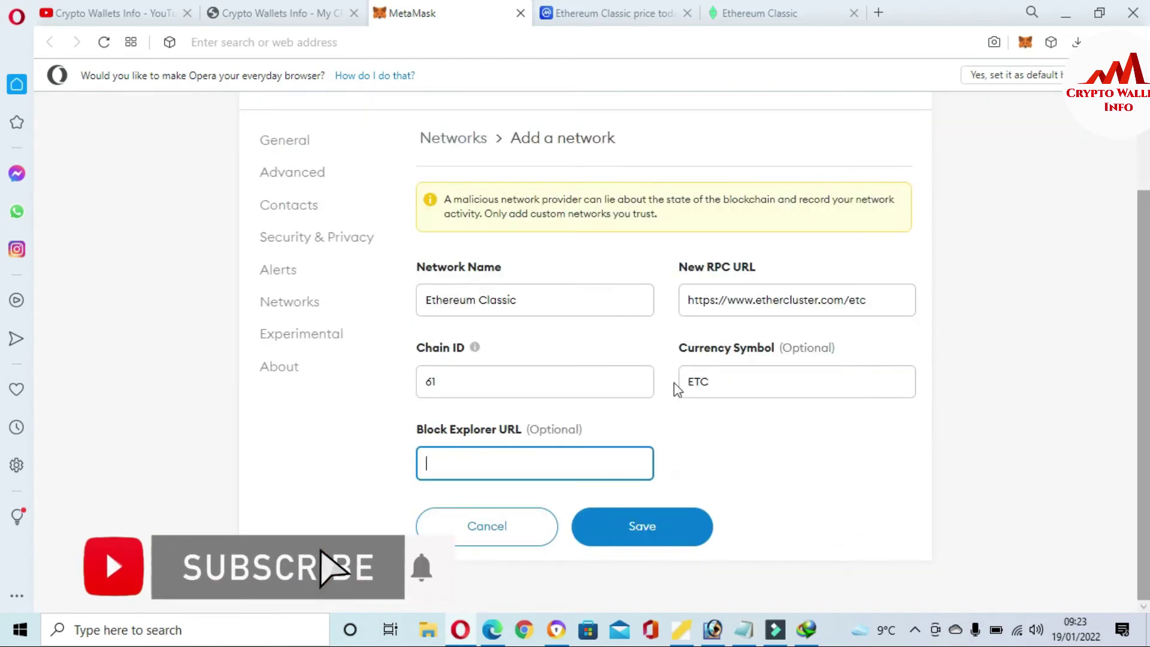
key("ctrl+v")
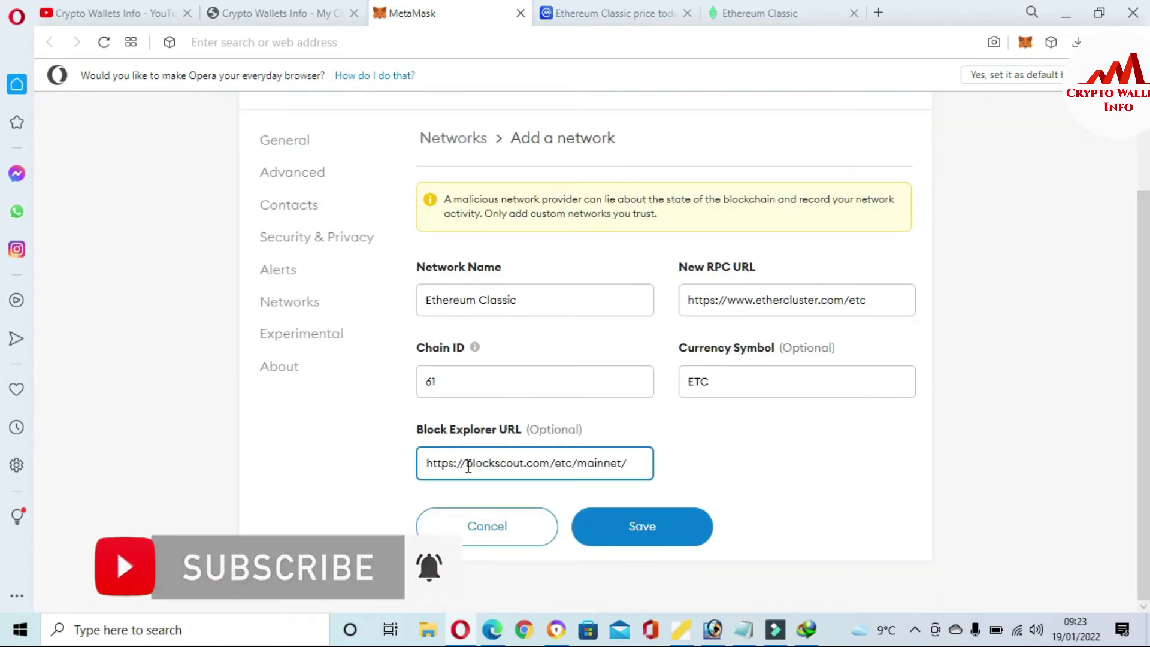
scroll(3, 384, "up", 1)
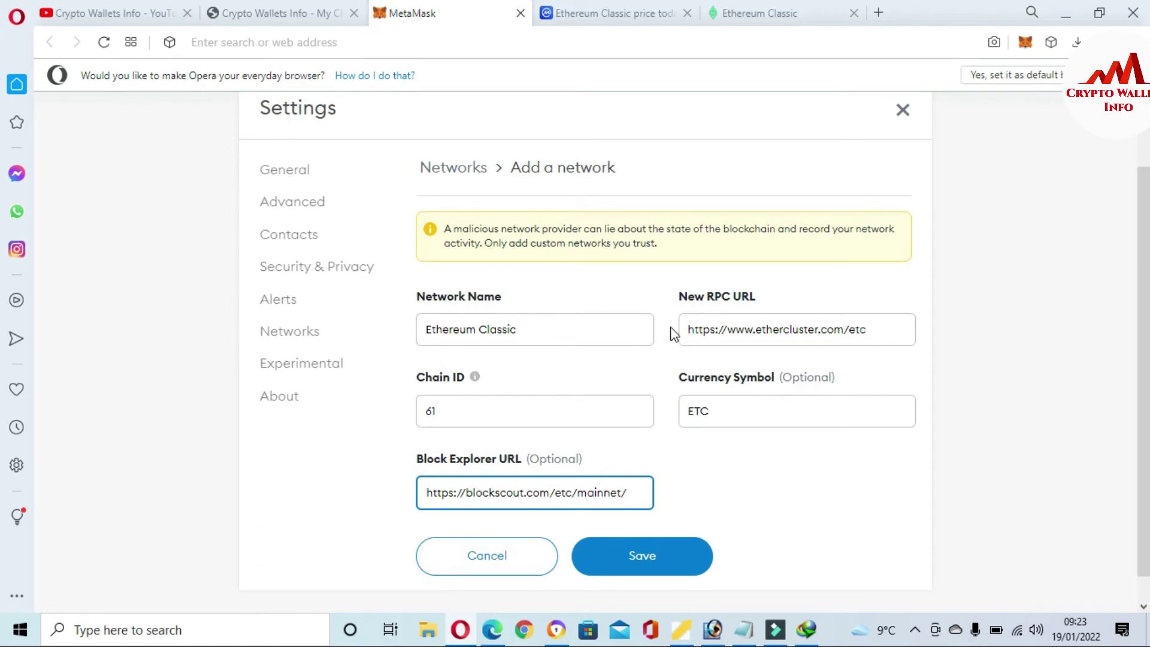
mouse_move(472, 388)
scroll(760, 473, "down", 1)
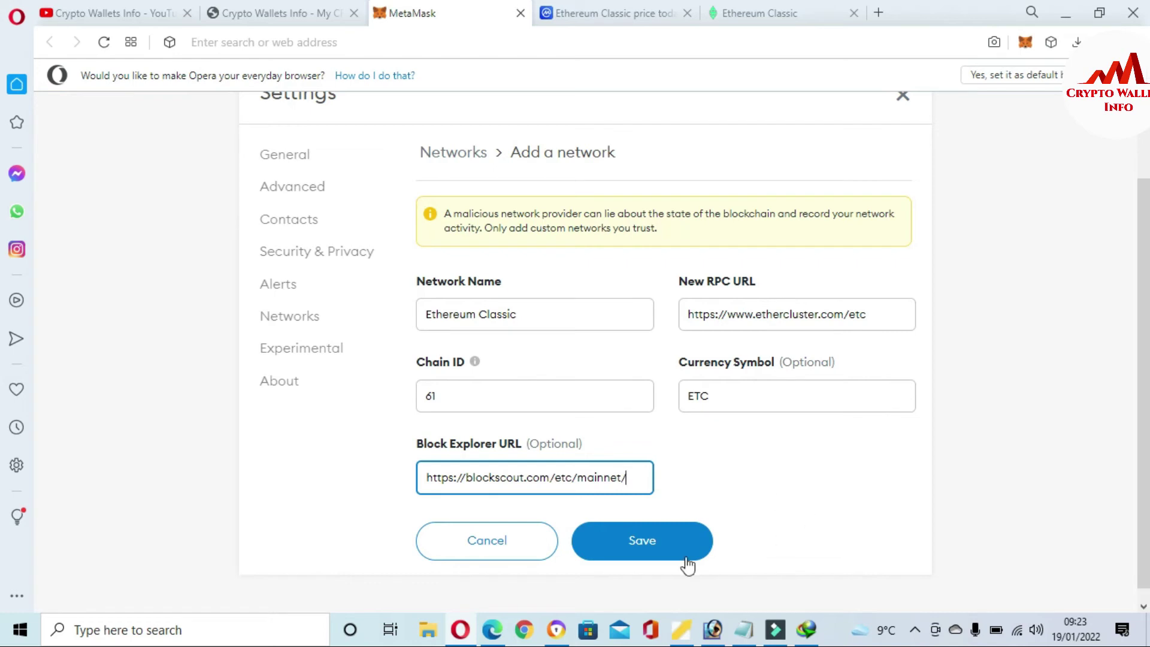
left_click(648, 540)
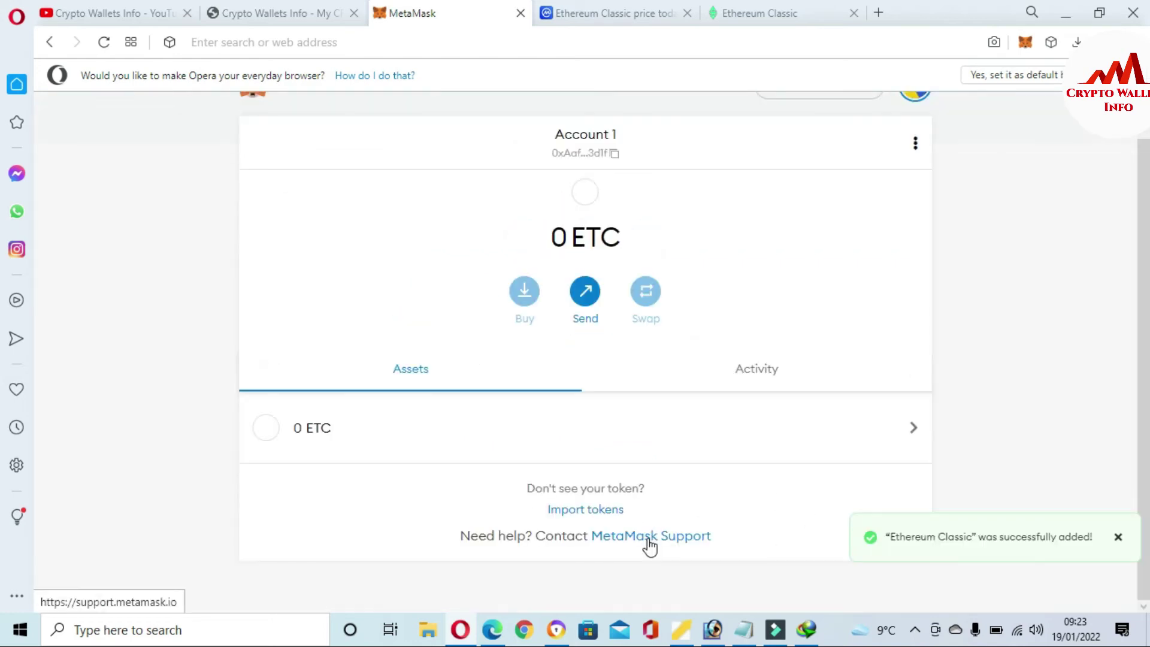
scroll(748, 360, "up", 1)
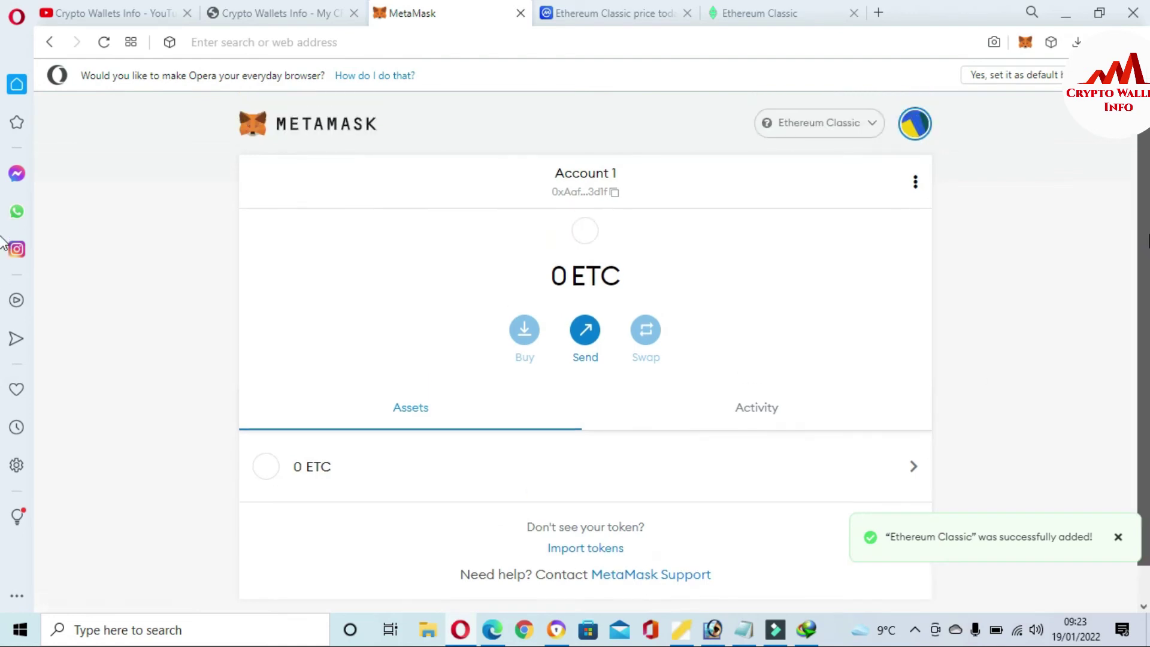
Step: Verify Ethereum Classic is ticked in the network list, then show Account 1's options menu
left_click(871, 124)
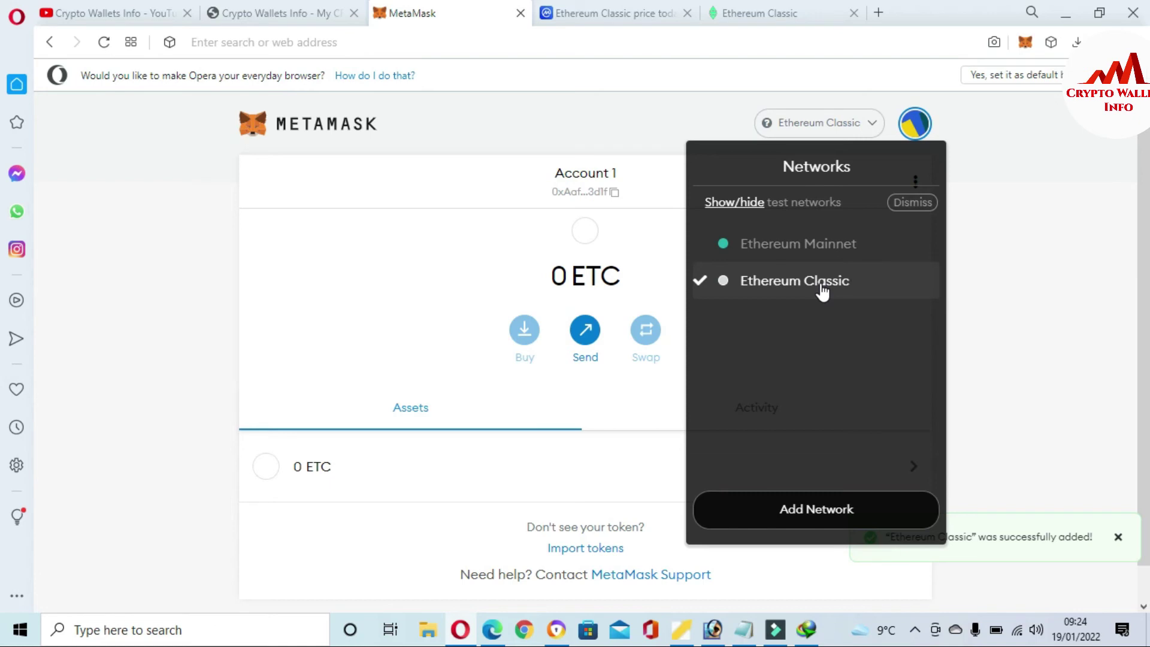
left_click(1008, 247)
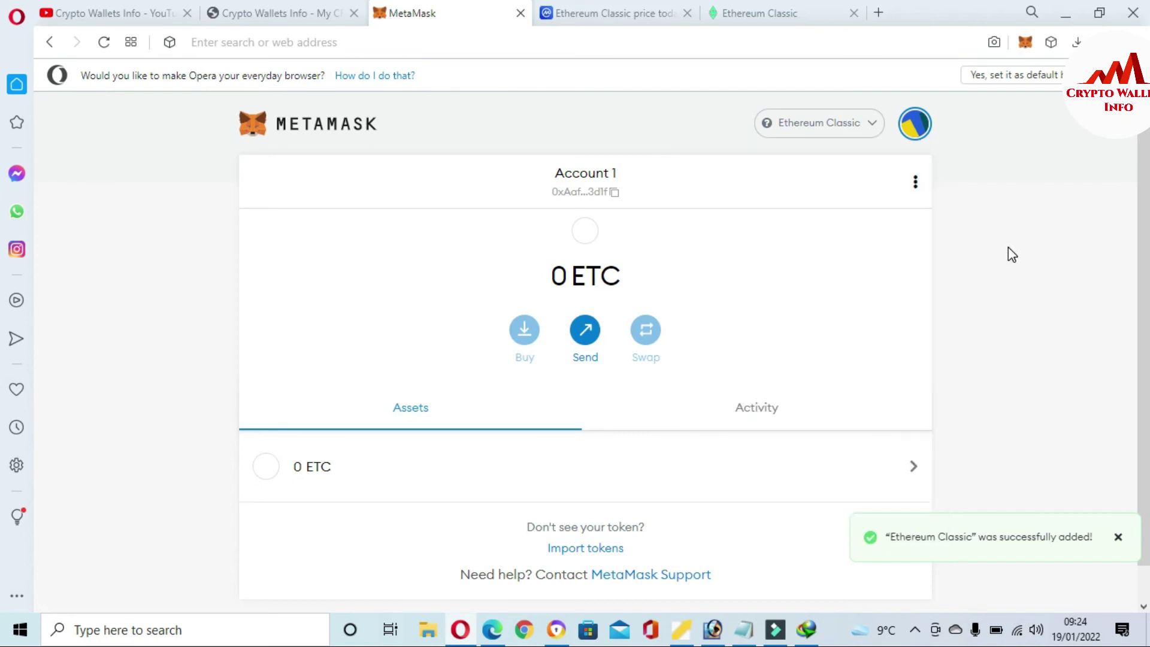
left_click(916, 189)
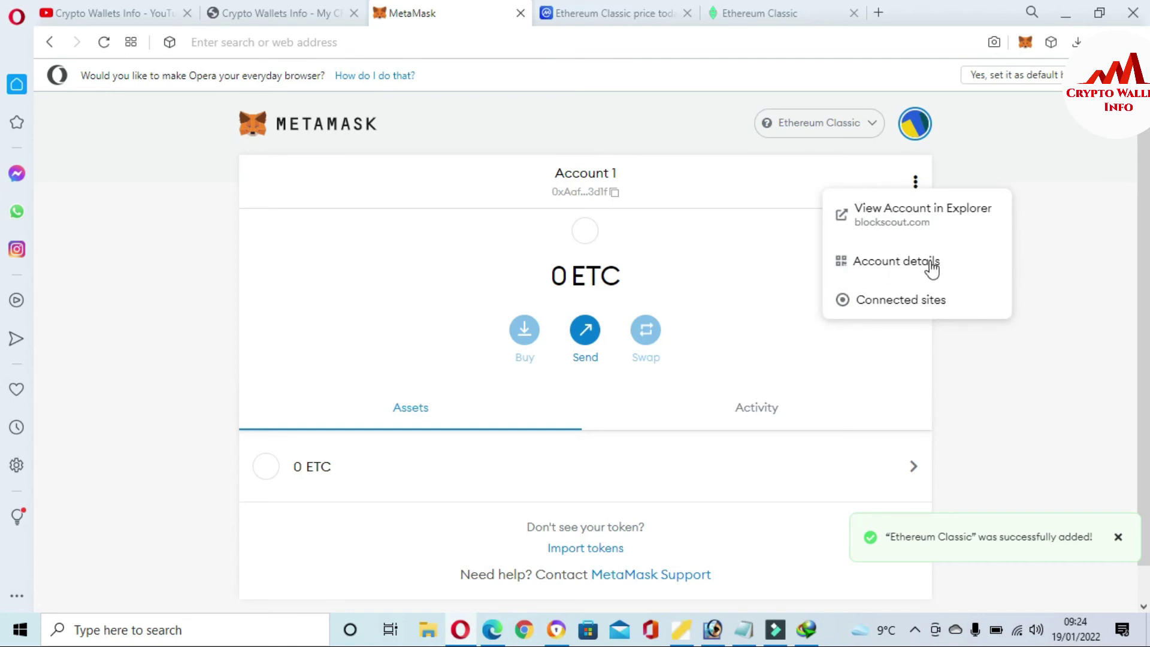
Step: From Account details, export the private key by confirming the wallet password
left_click(910, 263)
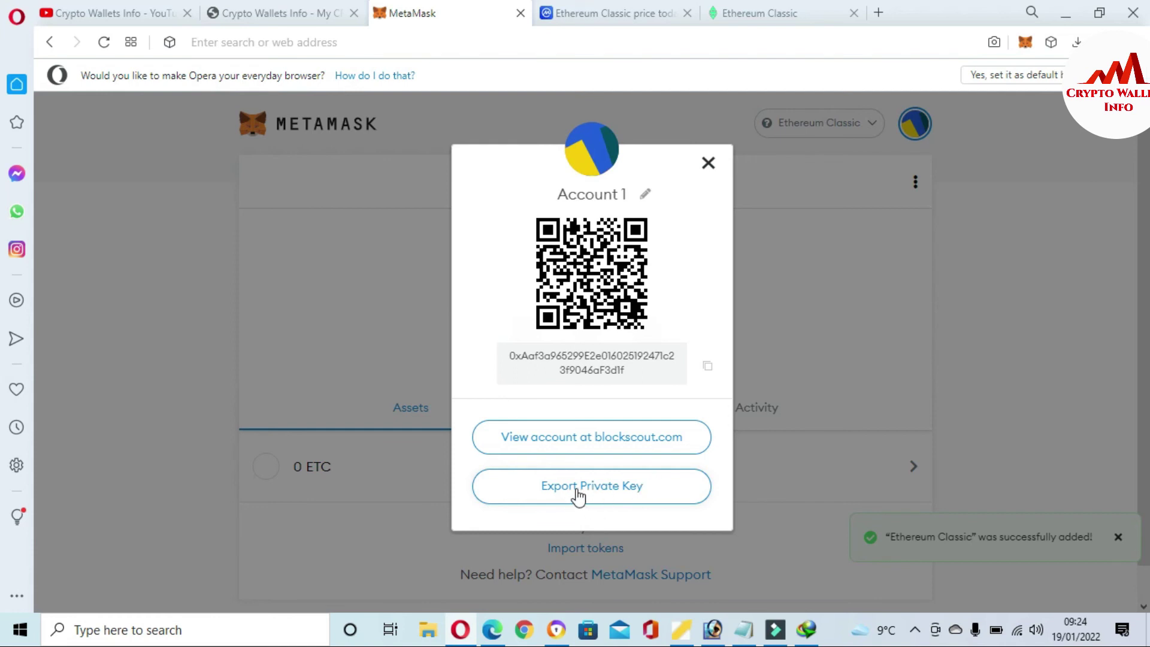
left_click(598, 491)
left_click(546, 364)
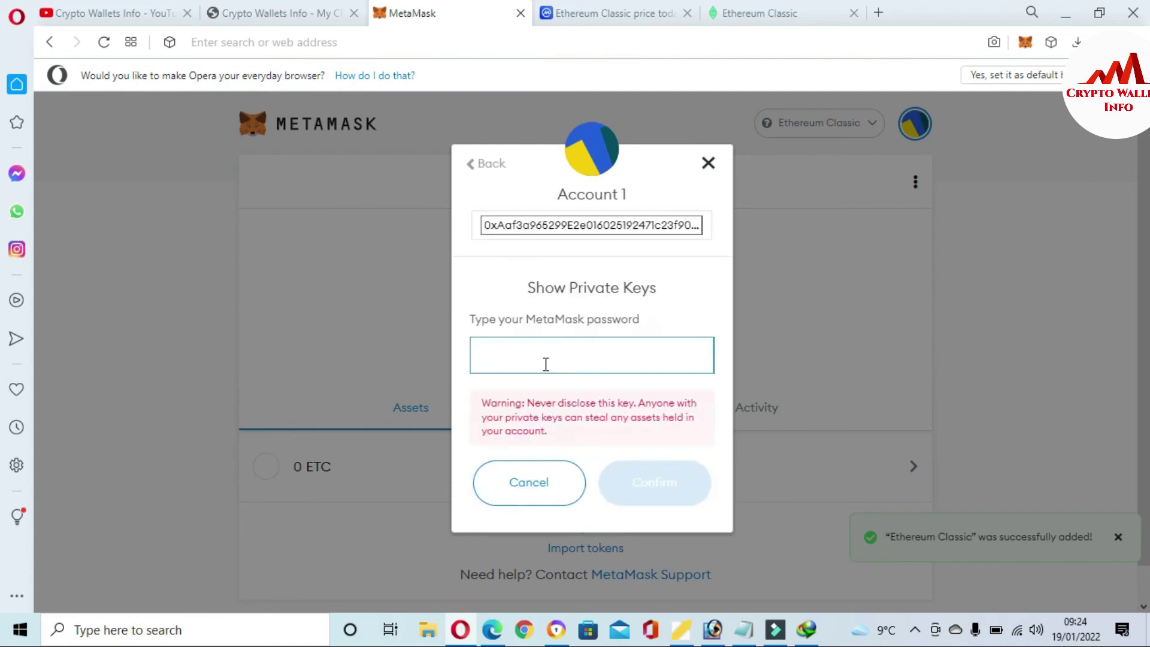
type("•••••••")
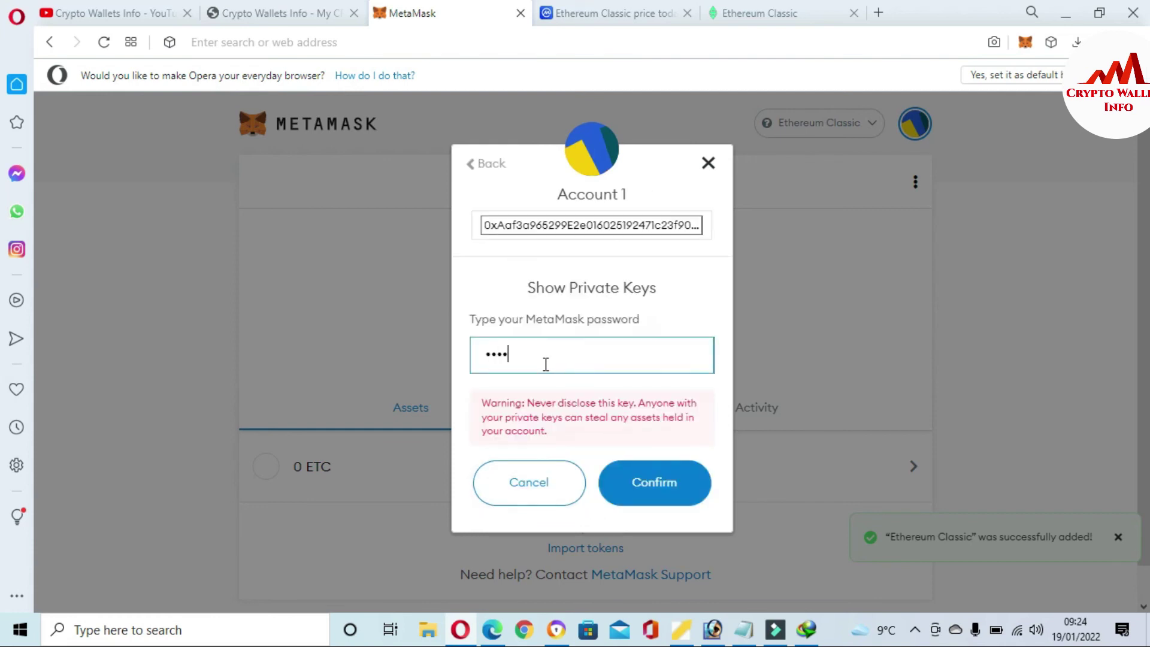
type("••••••")
left_click(652, 481)
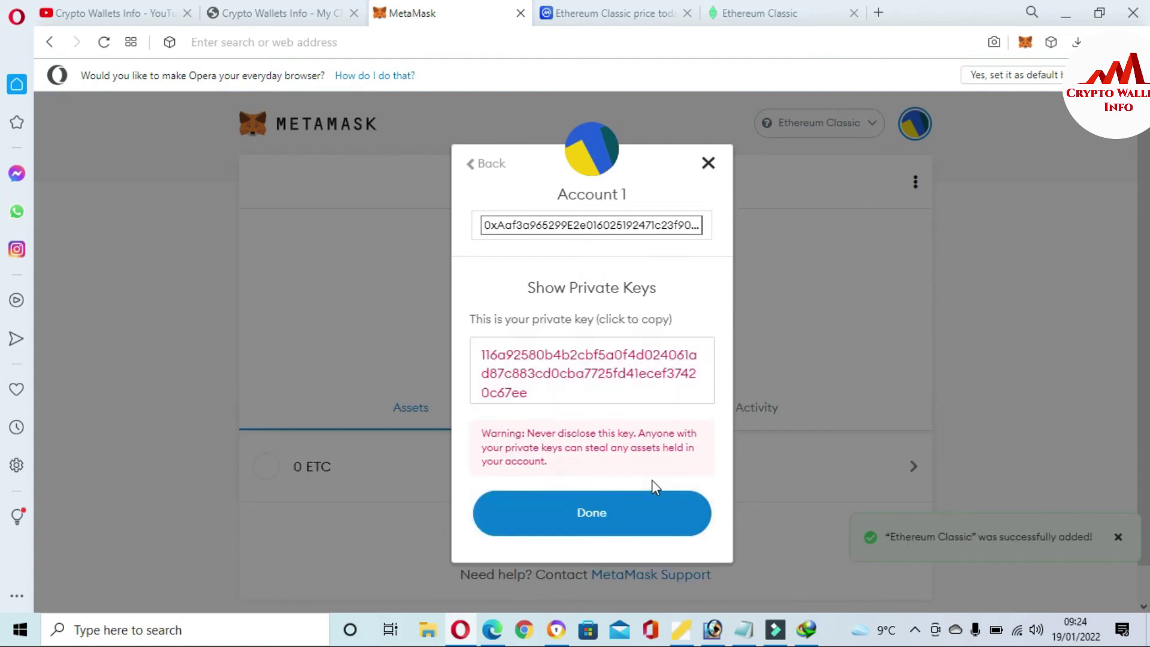
Step: Select the revealed private key for copying, then close the dialog
left_click(554, 399)
mouse_move(554, 400)
left_mouse_down()
mouse_move(457, 375)
mouse_move(541, 386)
left_mouse_up()
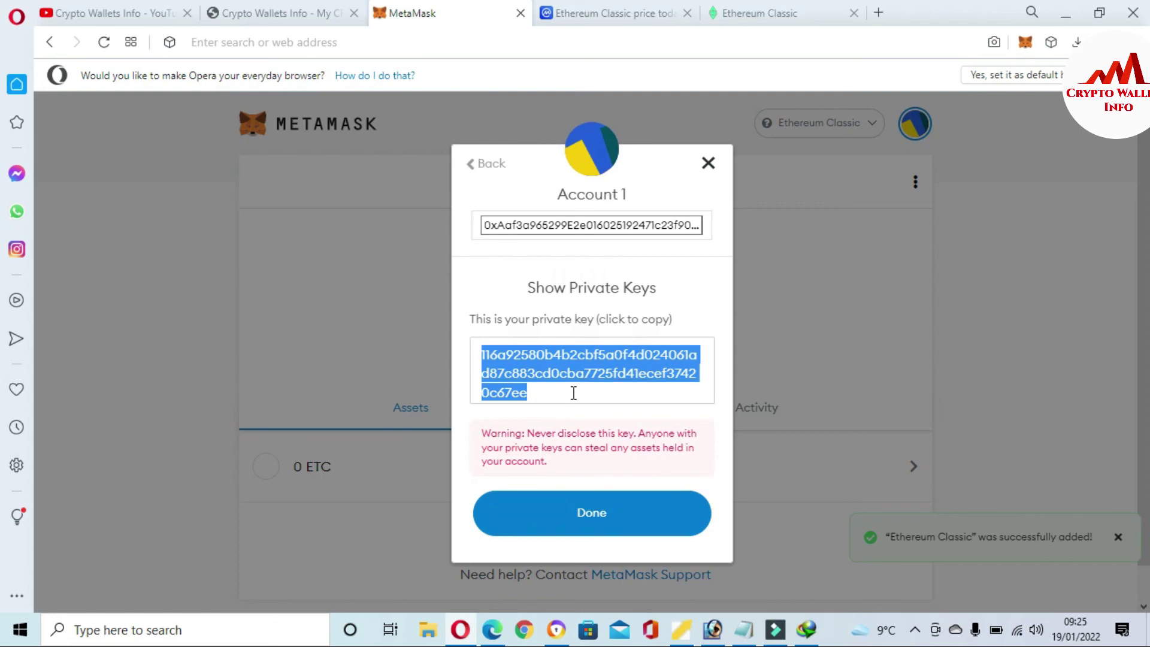
left_click(599, 510)
Step: Visit the YouTube channel tab, then move on to the cryptowalletsinfo.com blog tab
left_click(169, 8)
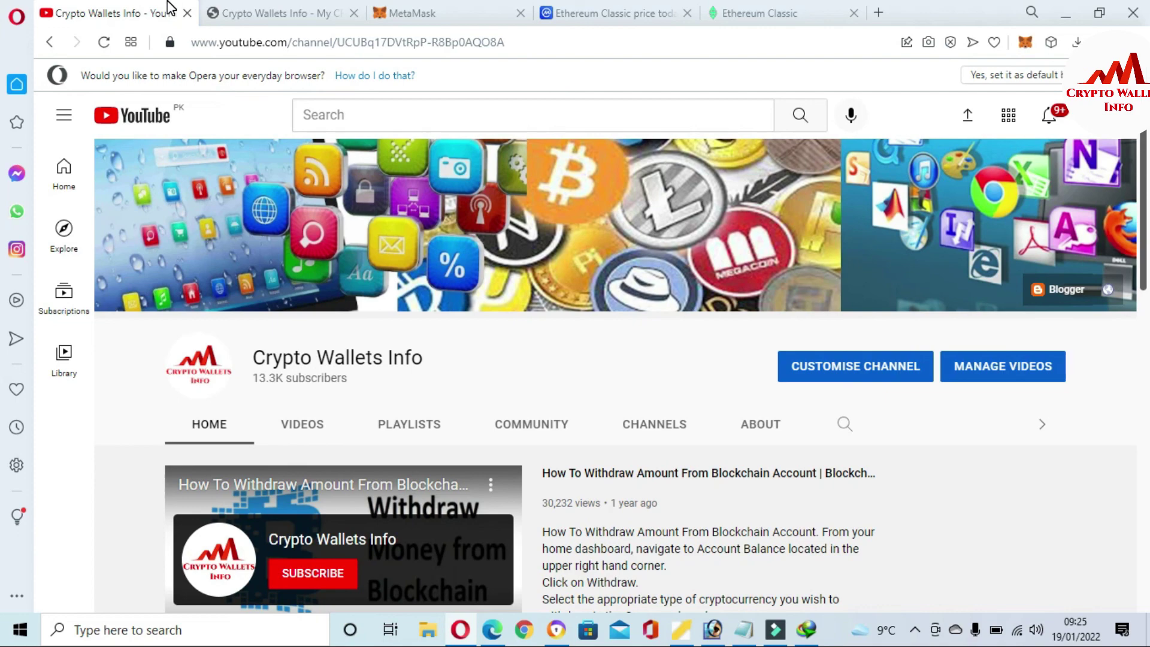
left_click(272, 12)
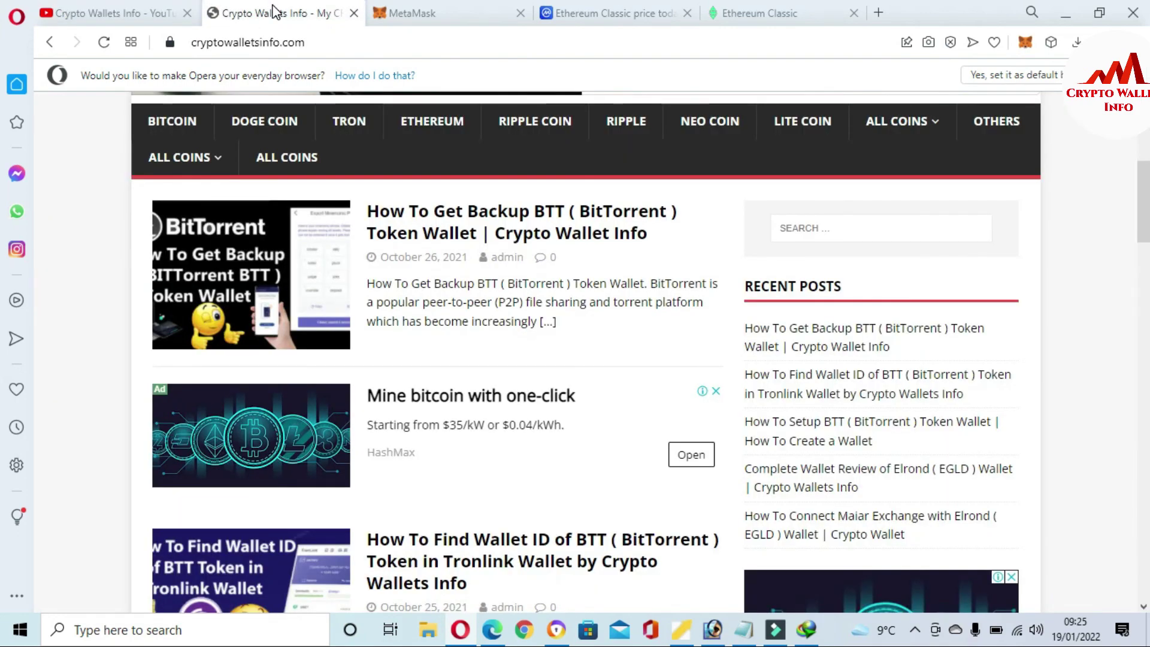